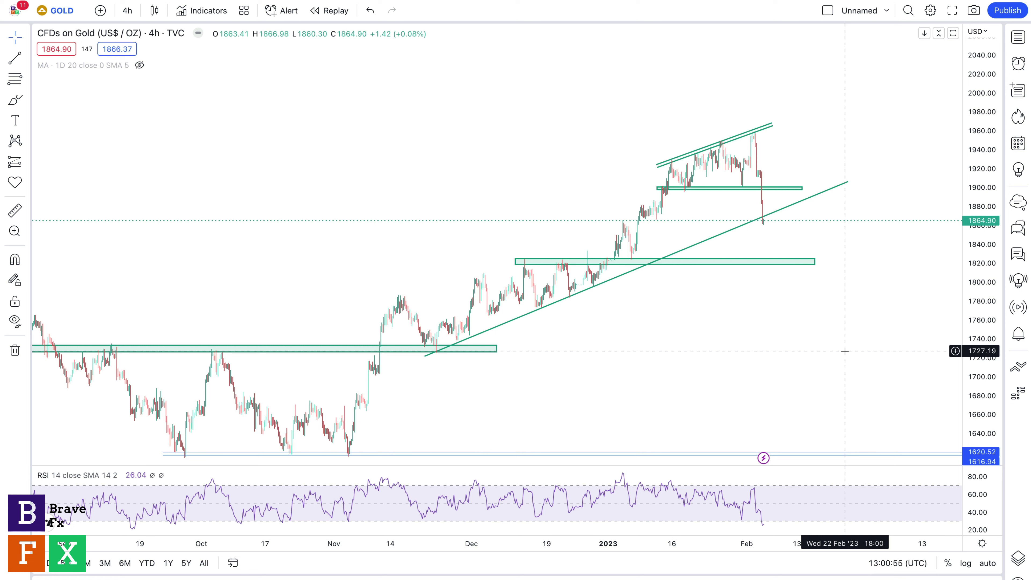
# Switch the gold chart to the 2-hour timeframe.
pyautogui.moveTo(439, 261); pyautogui.dragTo(438, 248)
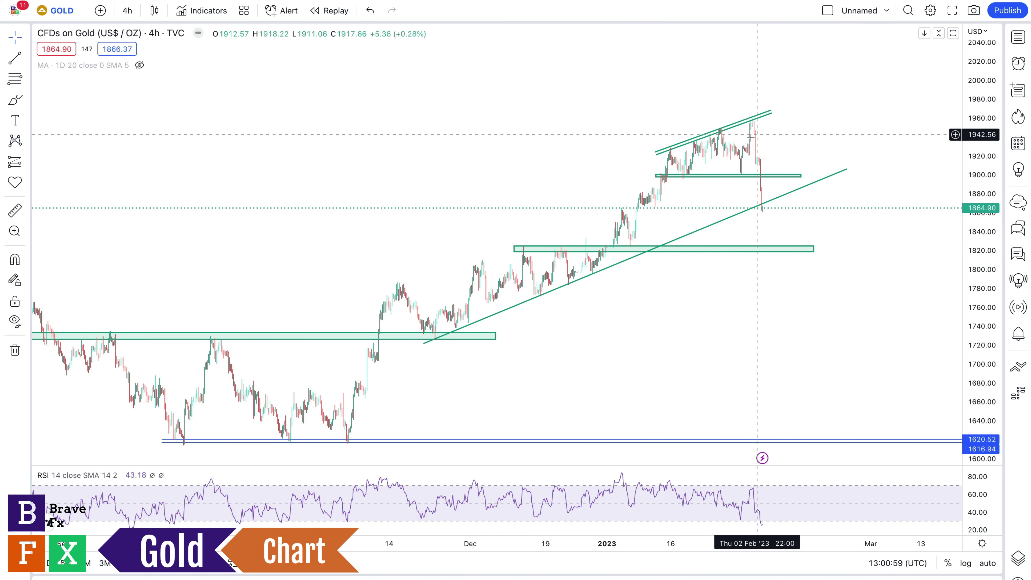
pyautogui.moveTo(620, 331); pyautogui.dragTo(593, 345)
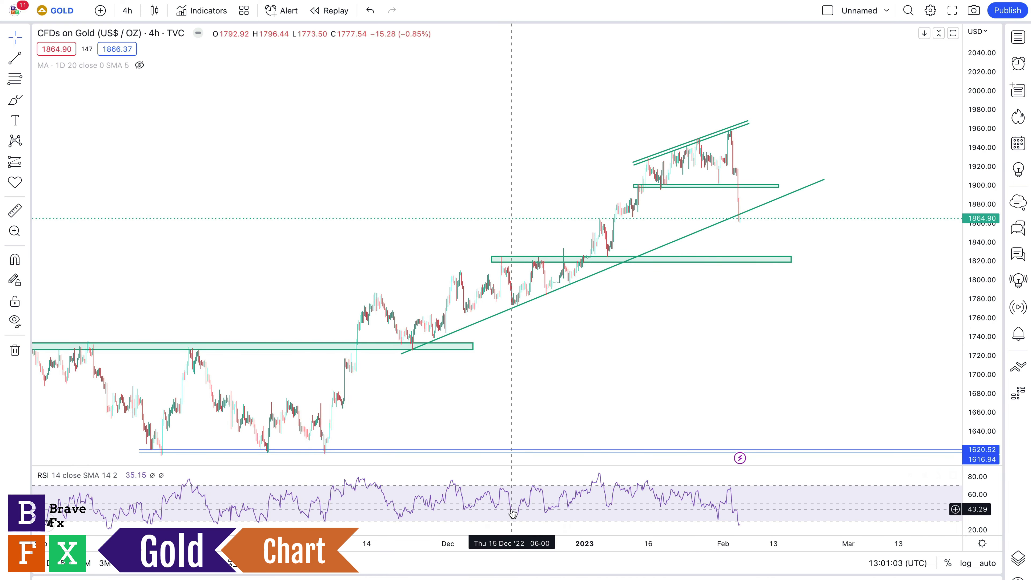
pyautogui.click(490, 526)
pyautogui.moveTo(400, 413); pyautogui.dragTo(590, 413)
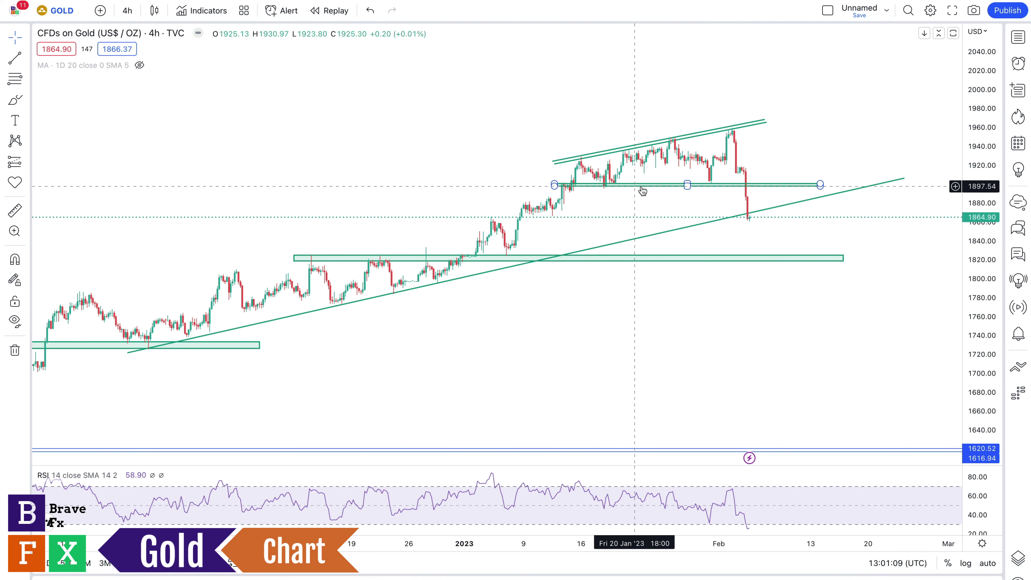
pyautogui.click(127, 11)
pyautogui.click(140, 312)
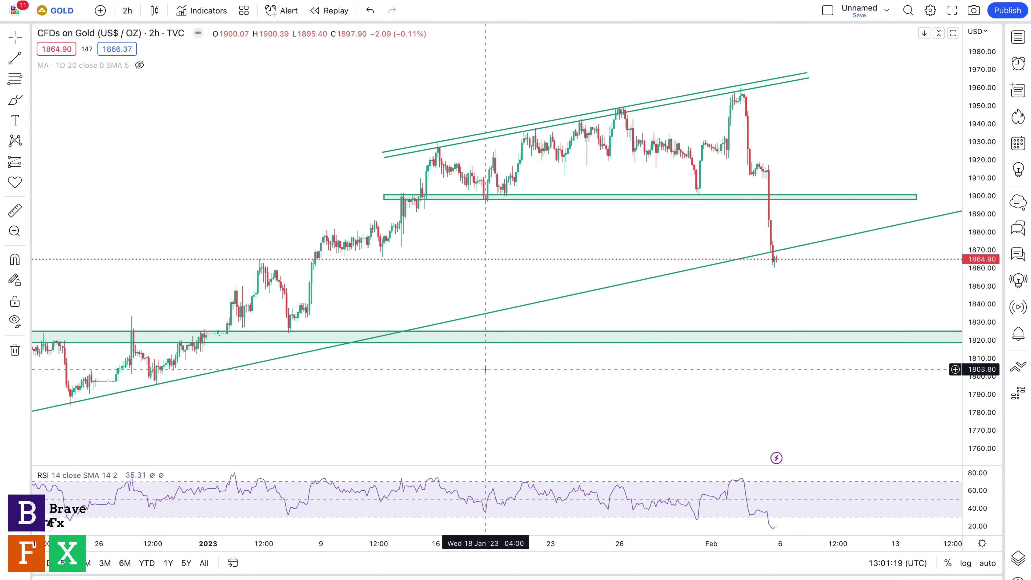
# Brush a projected price path from gold's latest candle, zigzagging around the rising trendline up to about 1880, dropping through the support zone to about 1810.
pyautogui.moveTo(484, 370); pyautogui.dragTo(757, 317)
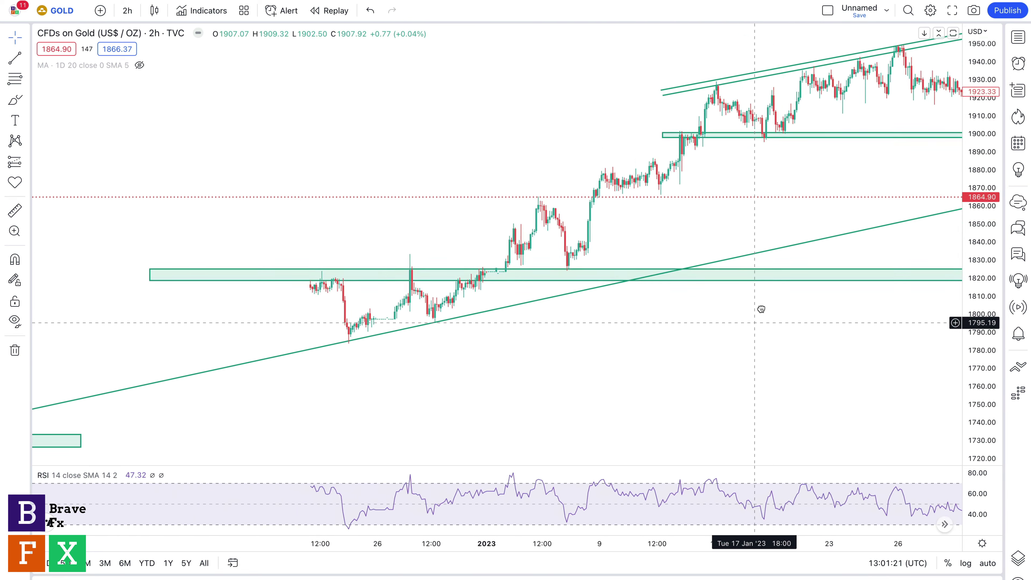
pyautogui.moveTo(406, 385); pyautogui.dragTo(561, 348)
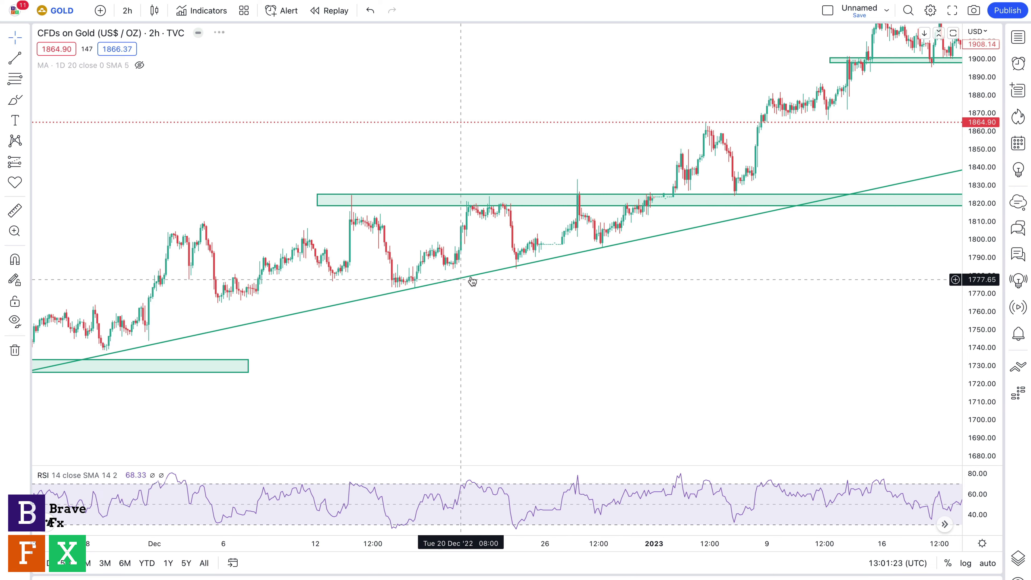
pyautogui.moveTo(447, 347); pyautogui.dragTo(674, 346)
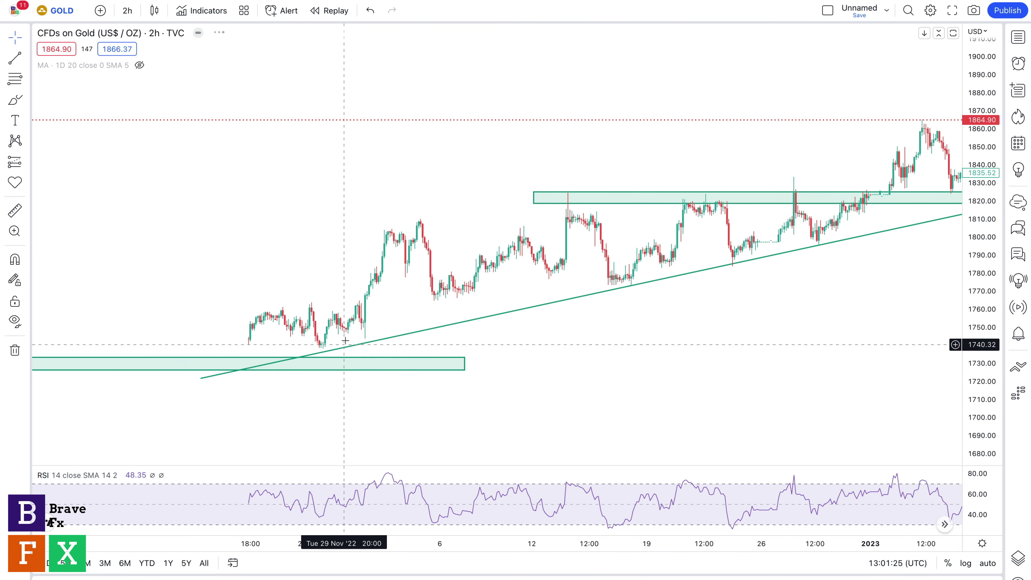
pyautogui.moveTo(707, 290); pyautogui.dragTo(83, 424)
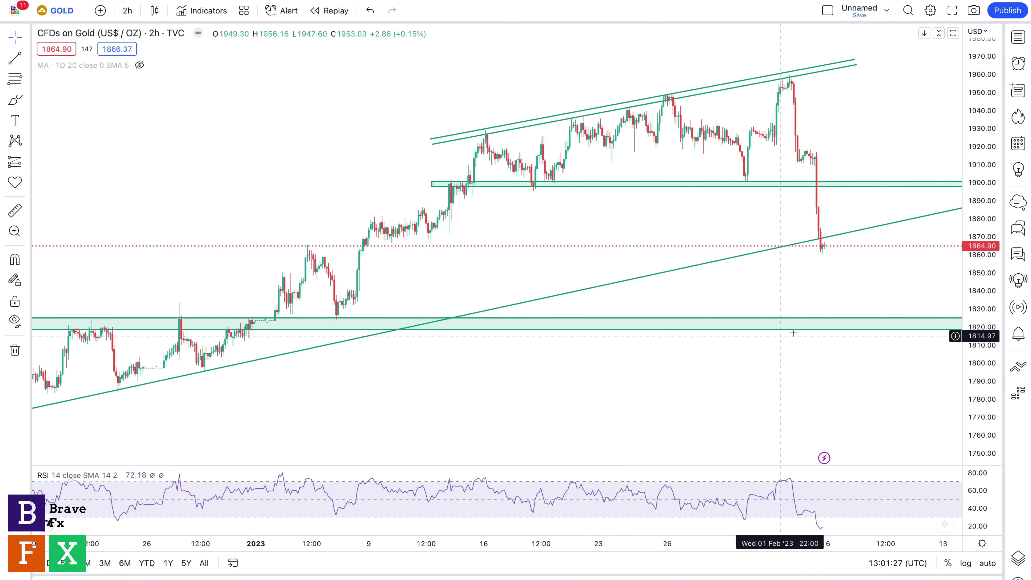
pyautogui.moveTo(831, 268); pyautogui.dragTo(737, 265)
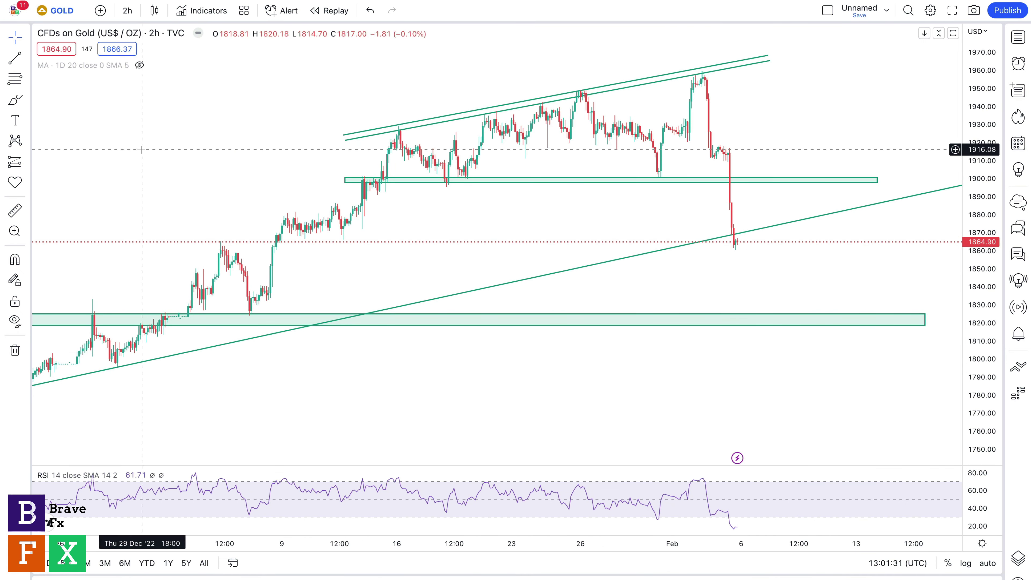
pyautogui.click(17, 104)
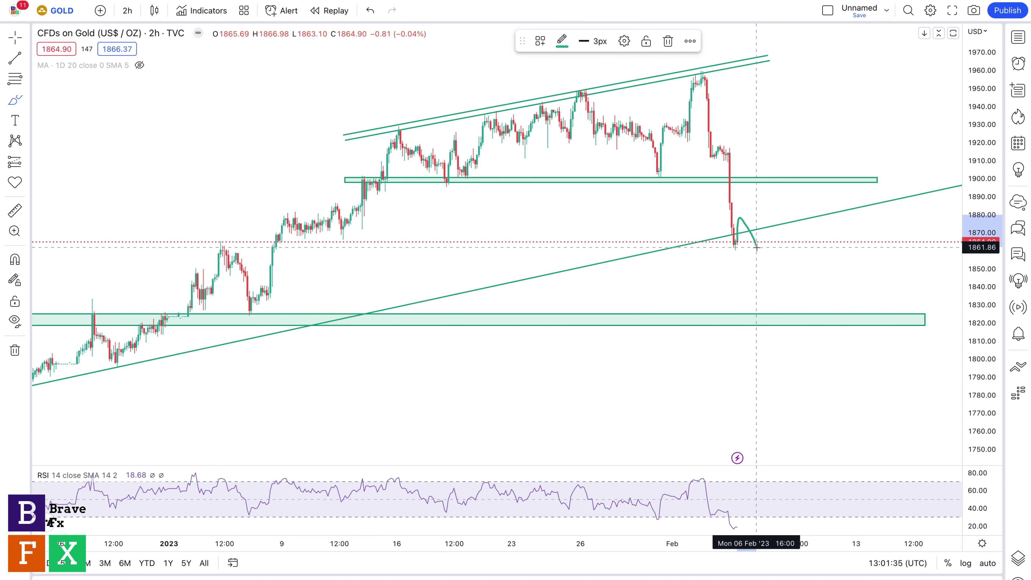
pyautogui.moveTo(798, 208); pyautogui.dragTo(821, 340)
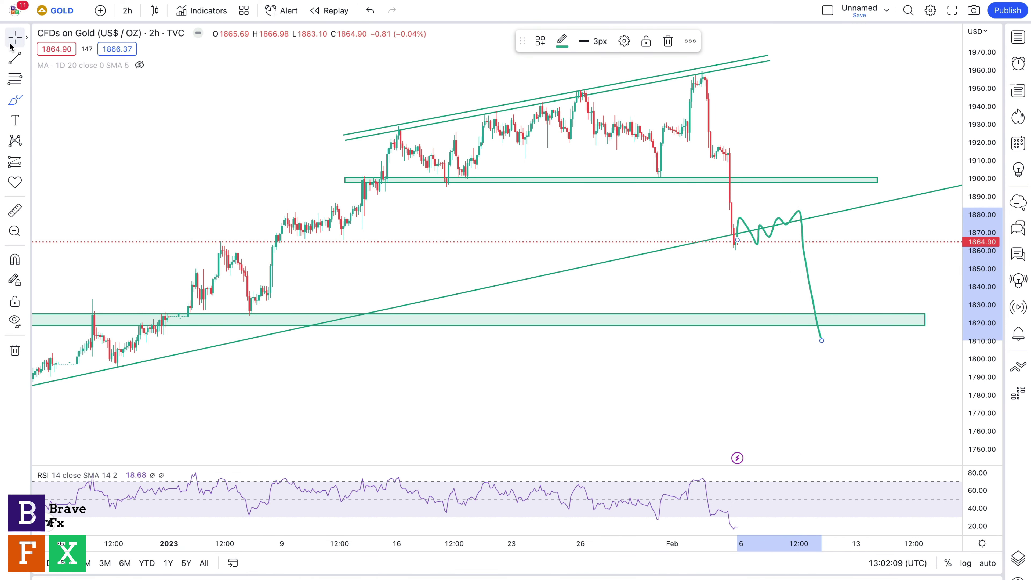
# Examine the projected gold path against the rising trendline, the recent sell-off and the support zone near 1820.
pyautogui.hscroll(-5, 511, 204)
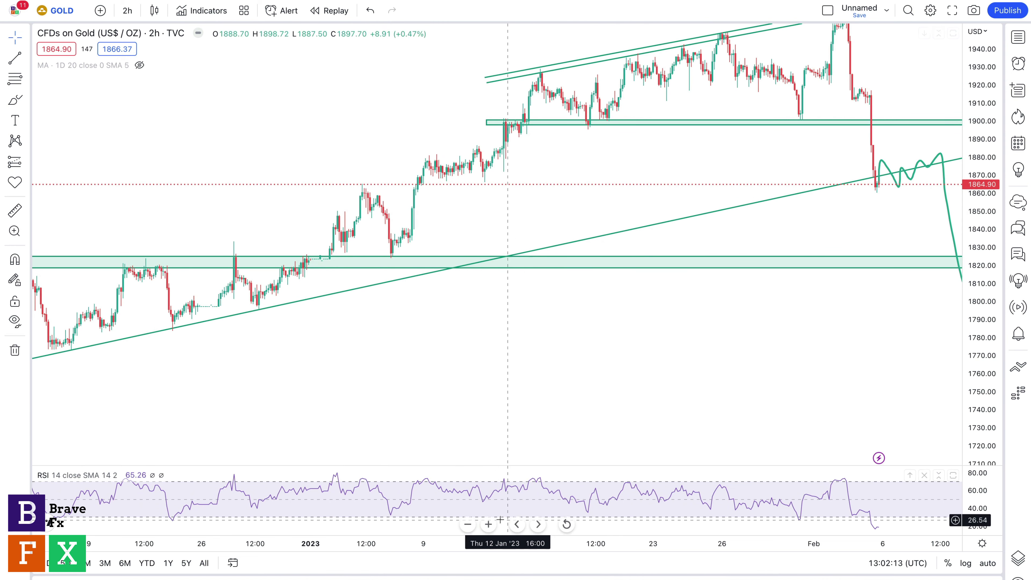
pyautogui.click(467, 523)
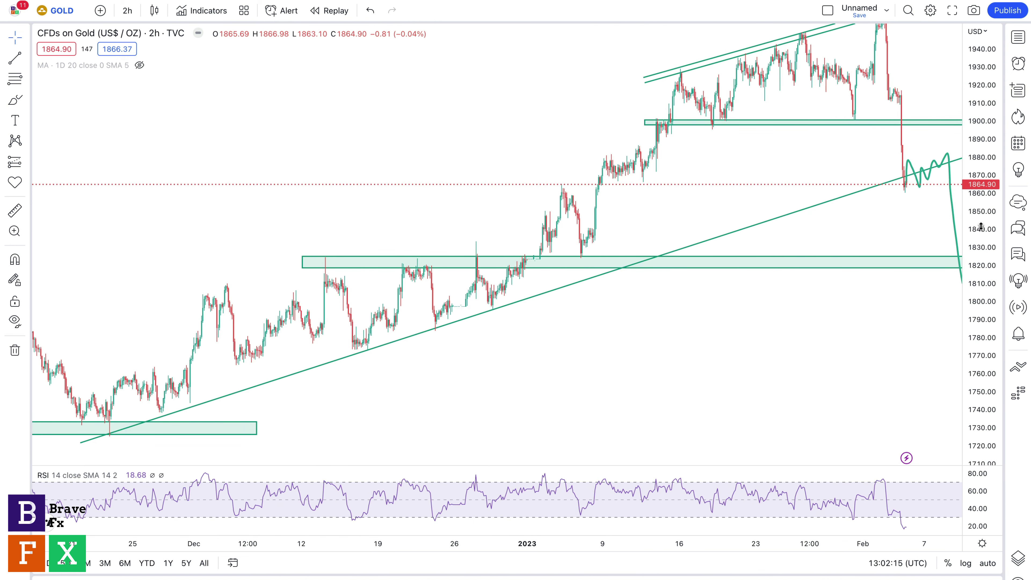
pyautogui.moveTo(981, 226); pyautogui.dragTo(981, 276)
pyautogui.hscroll(5, 842, 366)
pyautogui.moveTo(975, 365); pyautogui.dragTo(976, 290)
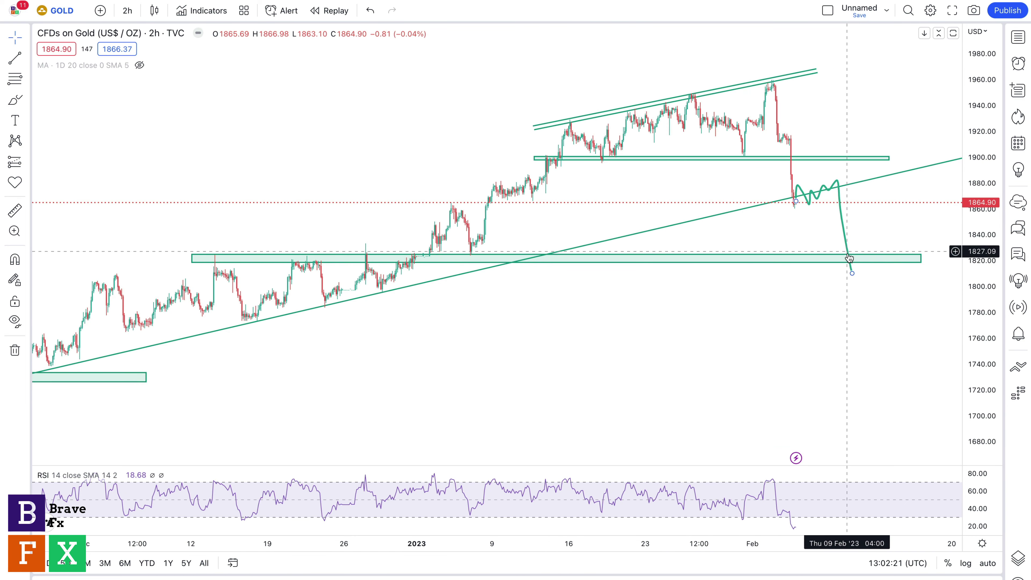
pyautogui.moveTo(893, 132); pyautogui.dragTo(785, 139)
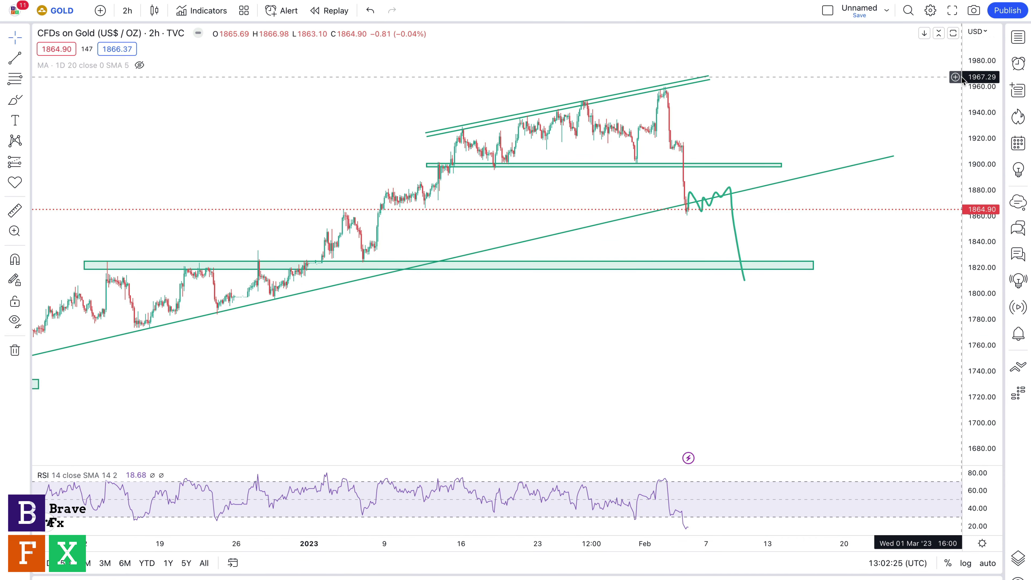
pyautogui.click(711, 269)
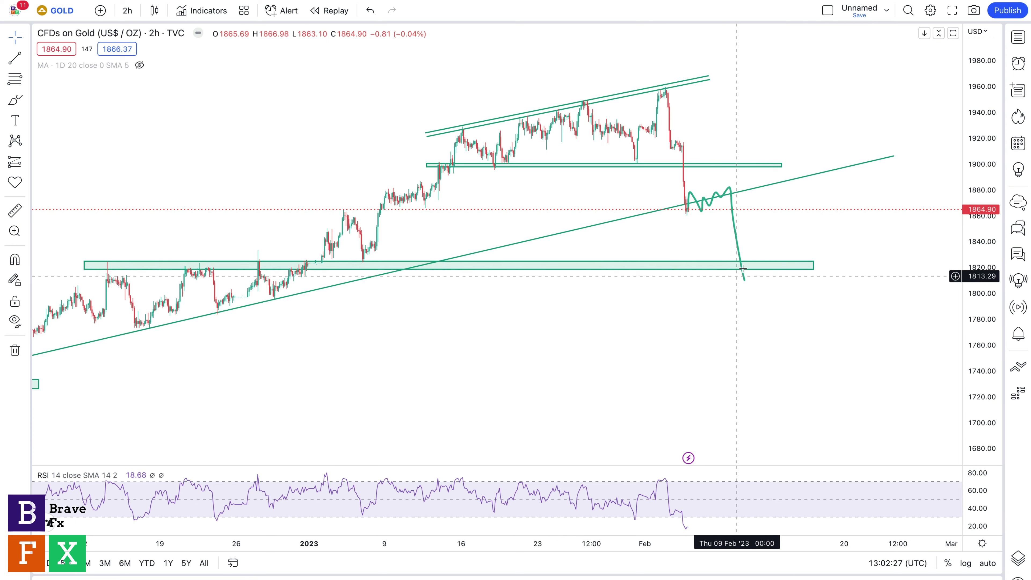
pyautogui.click(688, 207)
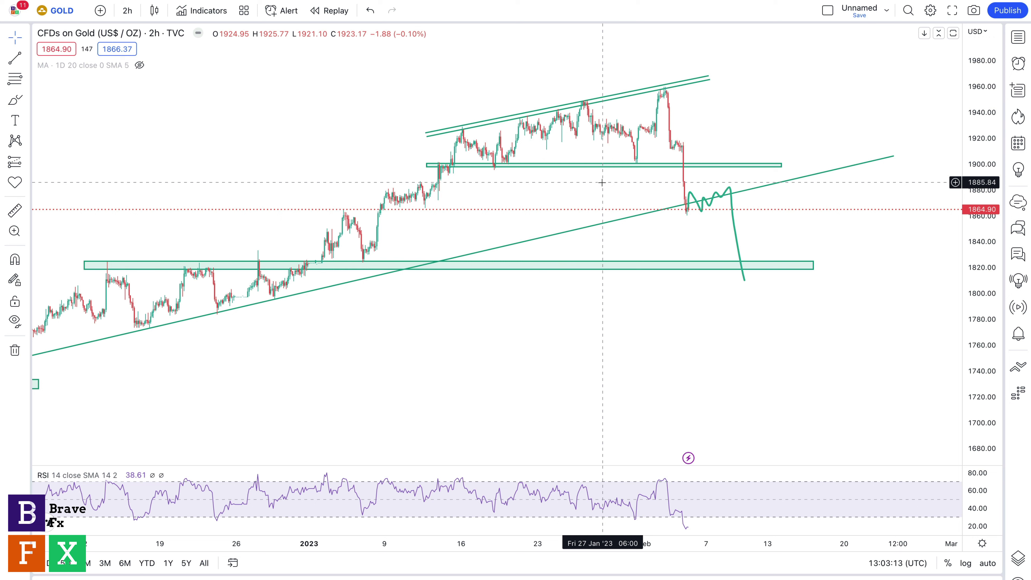
# Switch to the WTI crude oil 4-hour chart and review its marked resistance, support and trendlines.
pyautogui.hotkey('ctrl', 'Tab')
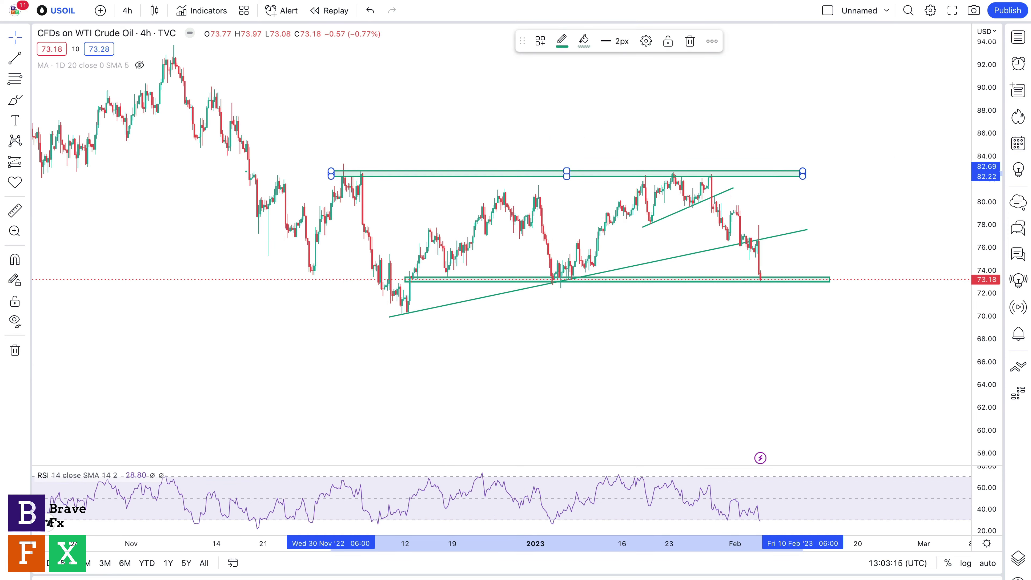
pyautogui.moveTo(410, 134); pyautogui.dragTo(493, 145)
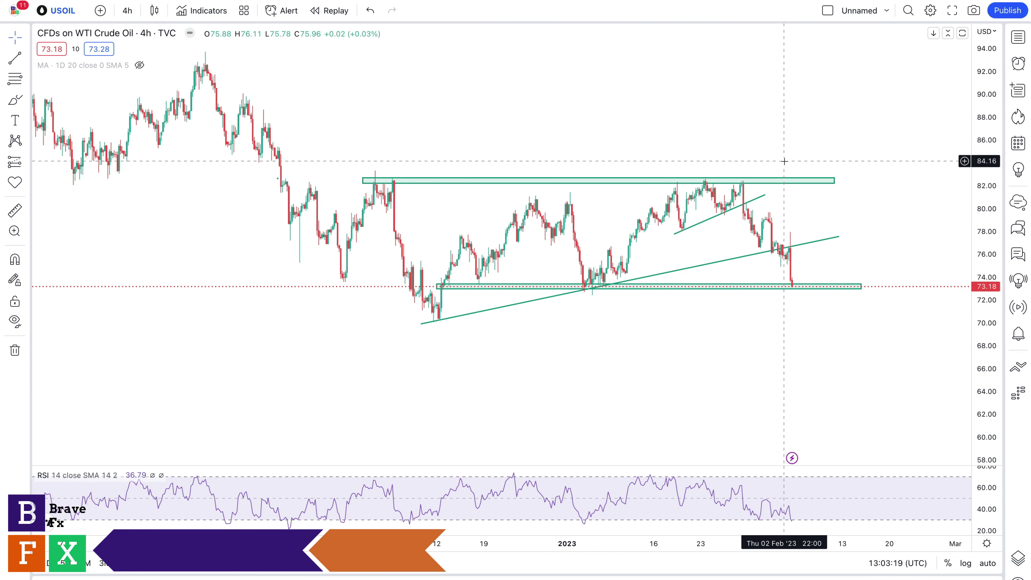
pyautogui.moveTo(784, 162); pyautogui.dragTo(732, 165)
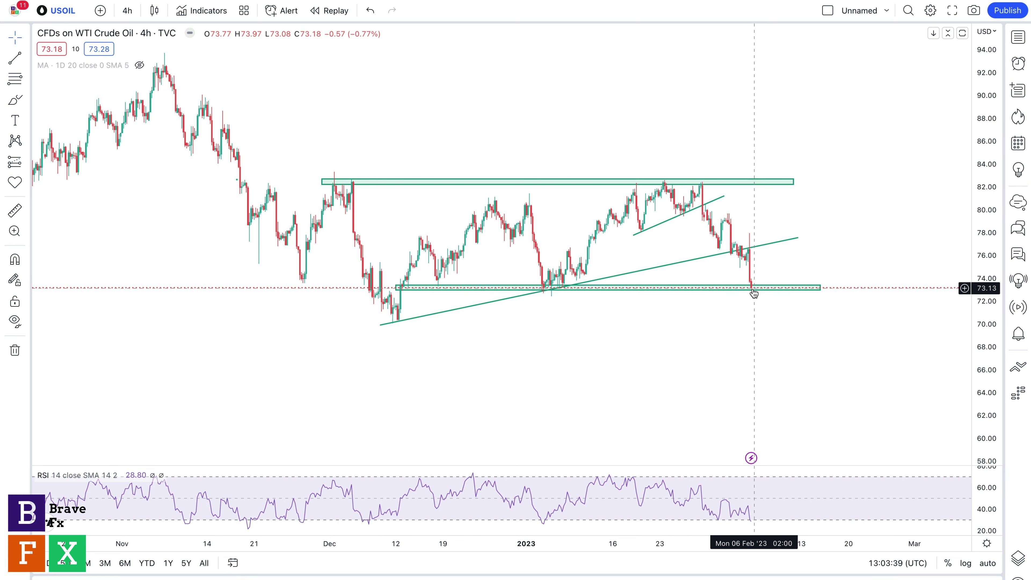
# Examine crude oil's longer-term trend from the March 2022 peak to the marked range and its support zone.
pyautogui.click(468, 524)
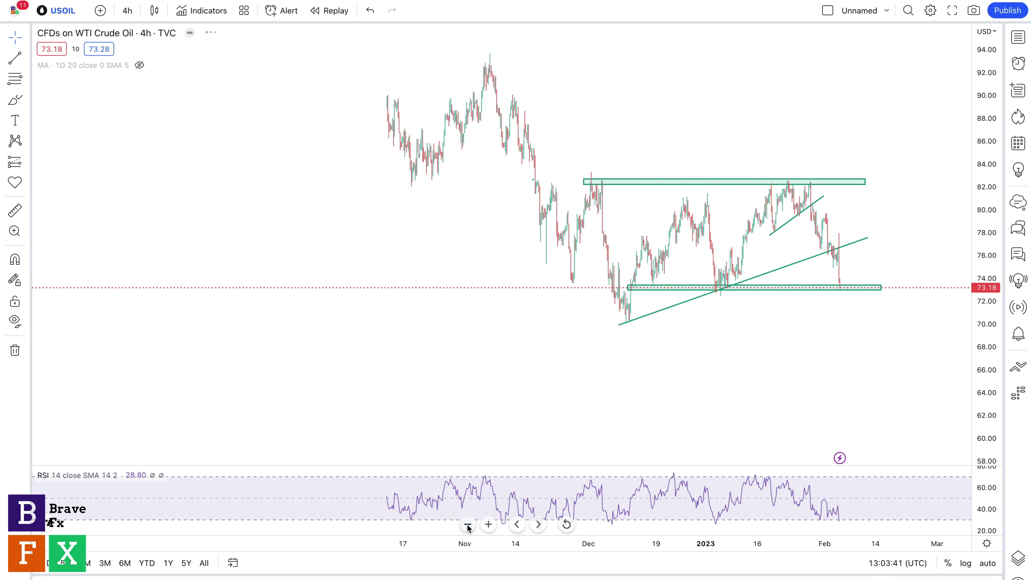
pyautogui.click(468, 525)
pyautogui.moveTo(989, 134); pyautogui.dragTo(989, 362)
pyautogui.moveTo(809, 169); pyautogui.dragTo(778, 282)
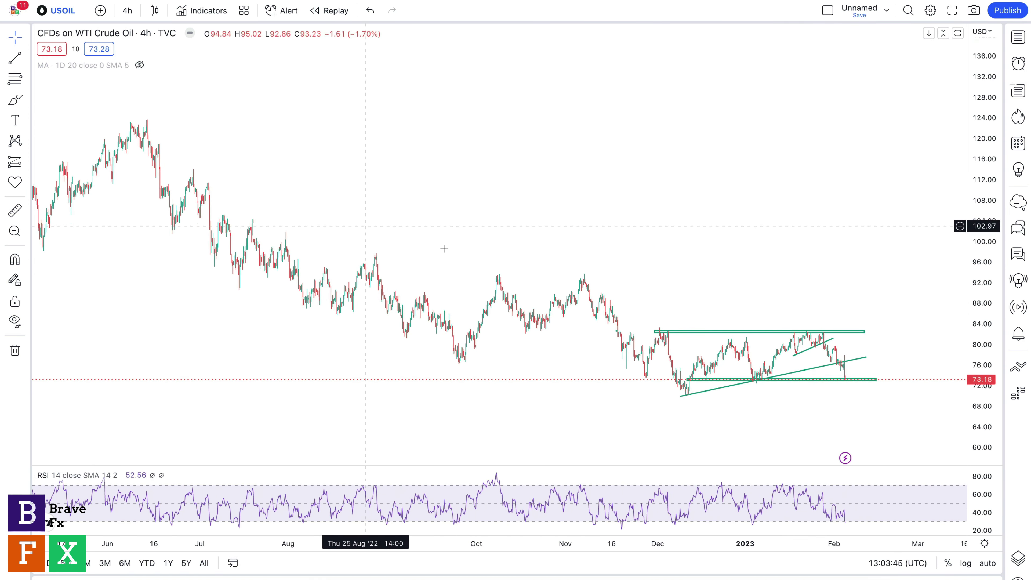
pyautogui.moveTo(168, 287); pyautogui.dragTo(381, 248)
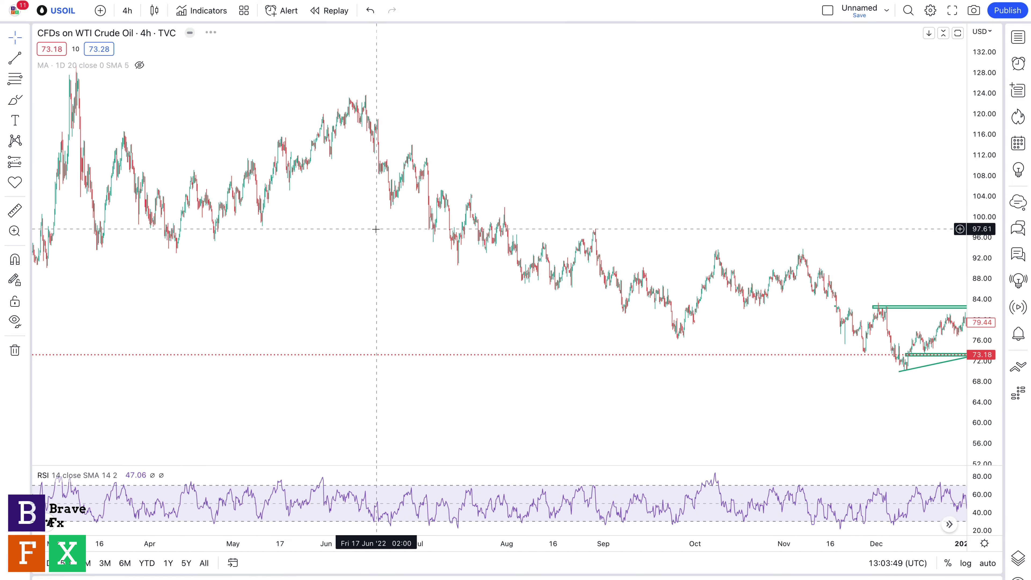
pyautogui.moveTo(213, 140); pyautogui.dragTo(302, 160)
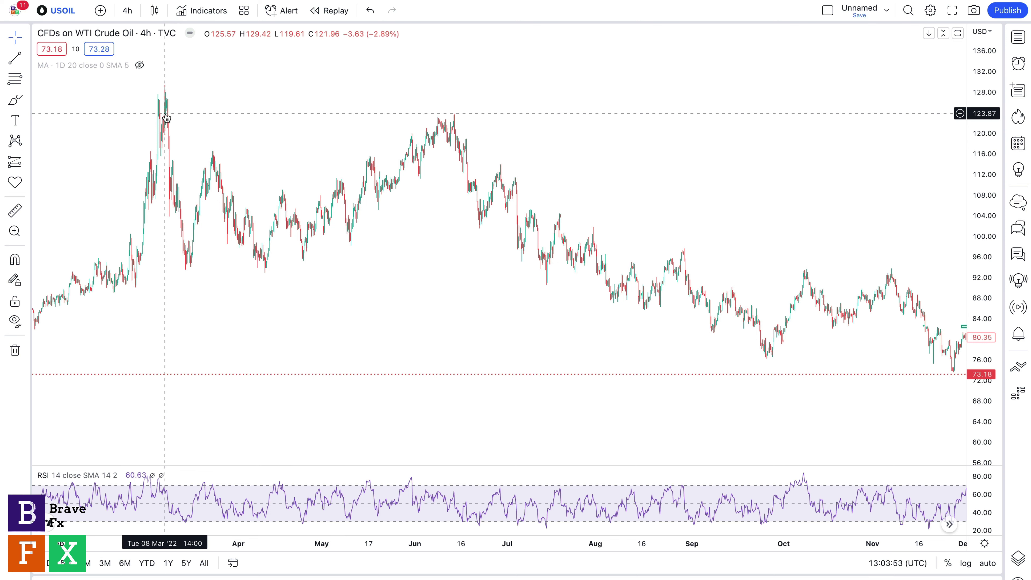
pyautogui.moveTo(628, 134); pyautogui.dragTo(260, 113)
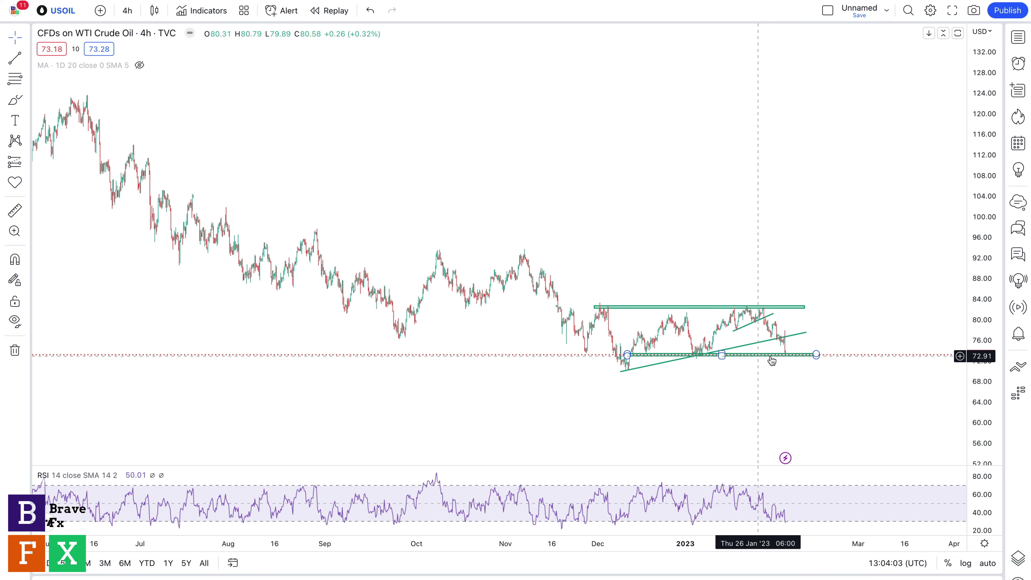
# Switch the crude oil chart to the 2-hour timeframe.
pyautogui.click(127, 10)
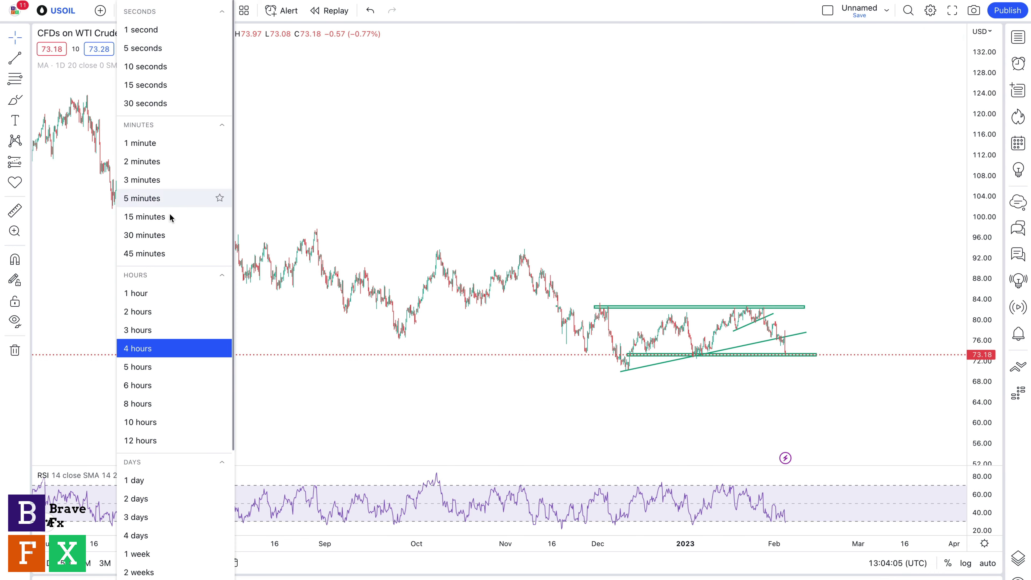
pyautogui.click(134, 312)
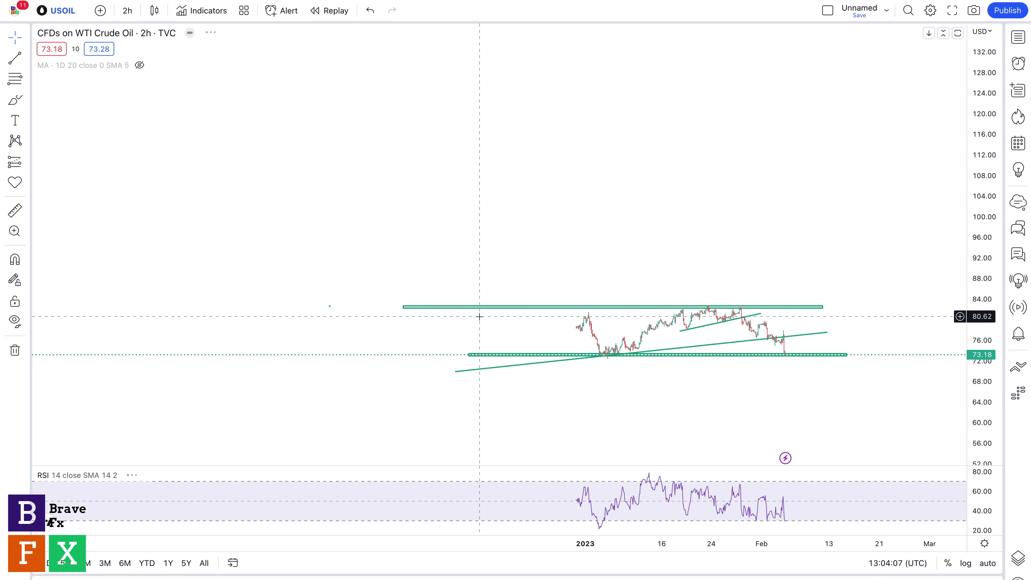
pyautogui.moveTo(989, 399); pyautogui.dragTo(970, 191)
pyautogui.moveTo(867, 240); pyautogui.dragTo(822, 8)
pyautogui.moveTo(660, 298); pyautogui.dragTo(710, 327)
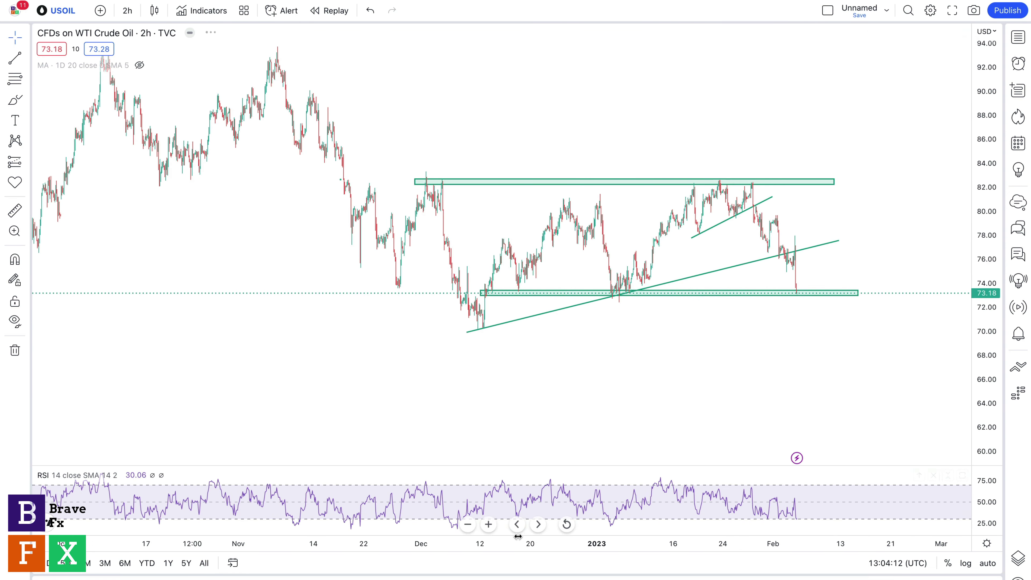
pyautogui.click(489, 525)
pyautogui.moveTo(596, 406); pyautogui.dragTo(555, 401)
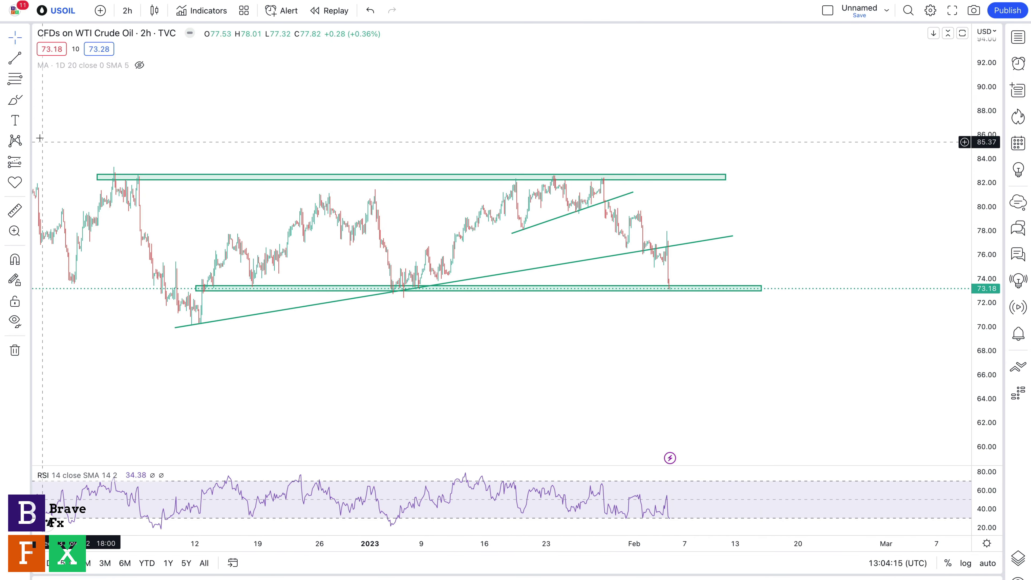
# Brush a projected crude oil path from the latest candle, moving sideways along the support zone until about 9 February, falling to about 64.
pyautogui.click(12, 103)
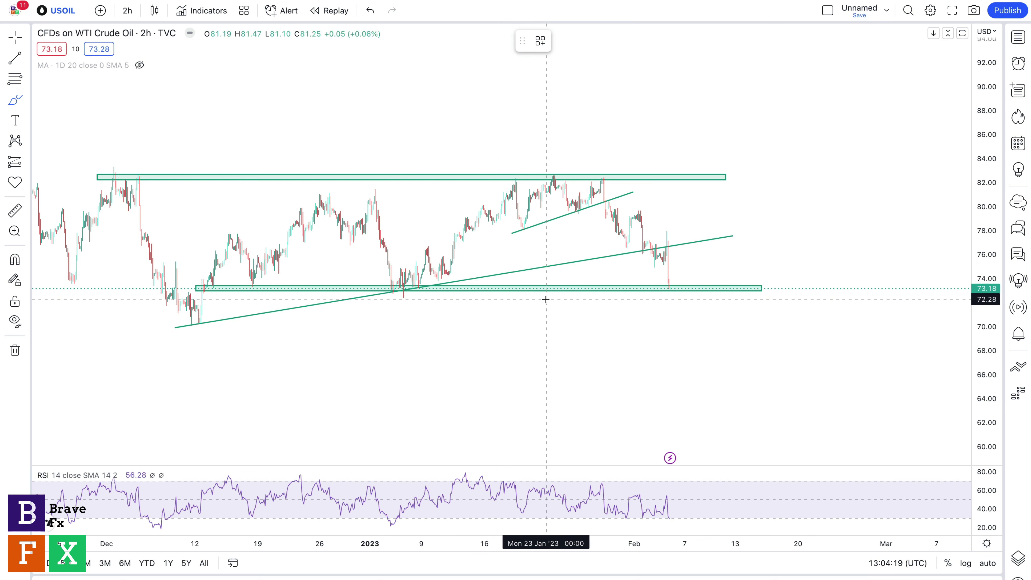
pyautogui.moveTo(668, 286); pyautogui.dragTo(668, 285)
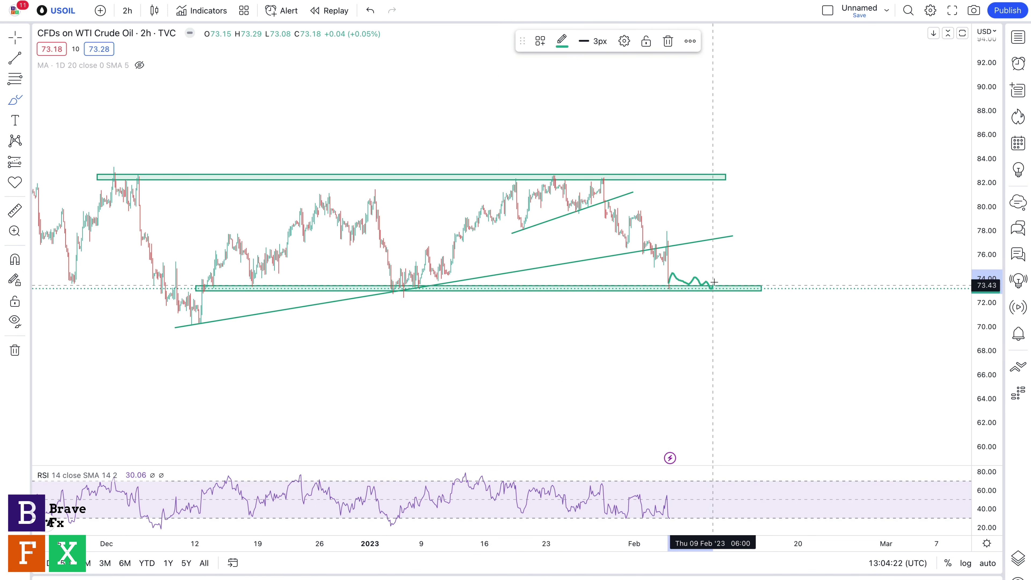
pyautogui.moveTo(716, 394); pyautogui.dragTo(717, 400)
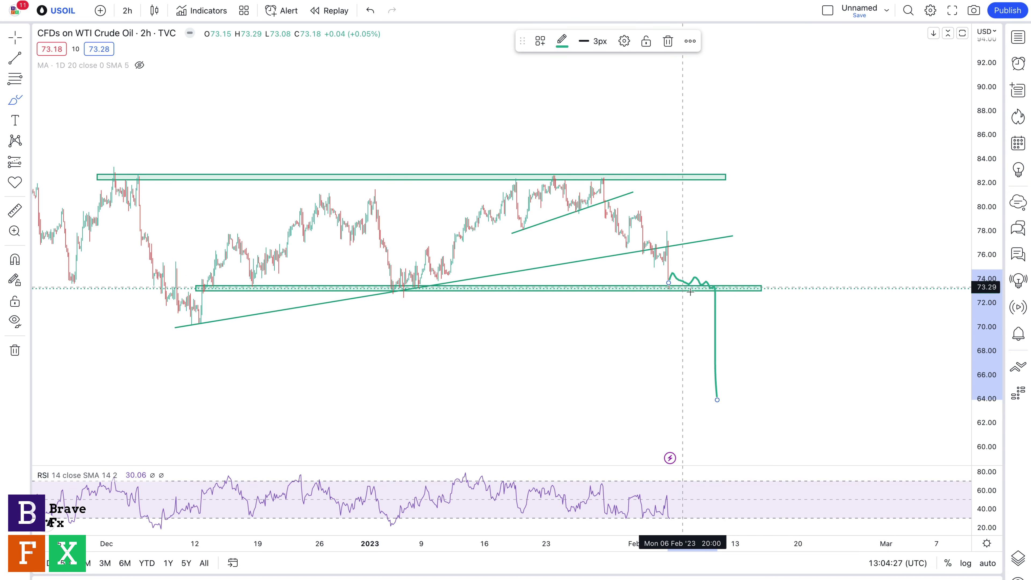
# Place horizontal rays just below and above the crude oil support zone, at about 72.43 and 74.49.
pyautogui.click(28, 60)
pyautogui.click(57, 221)
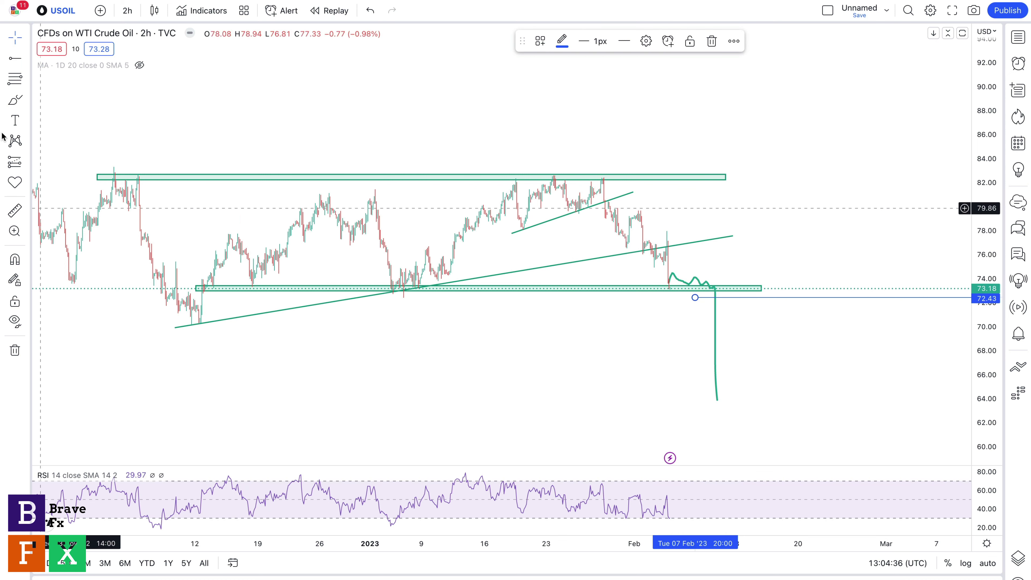
pyautogui.click(8, 59)
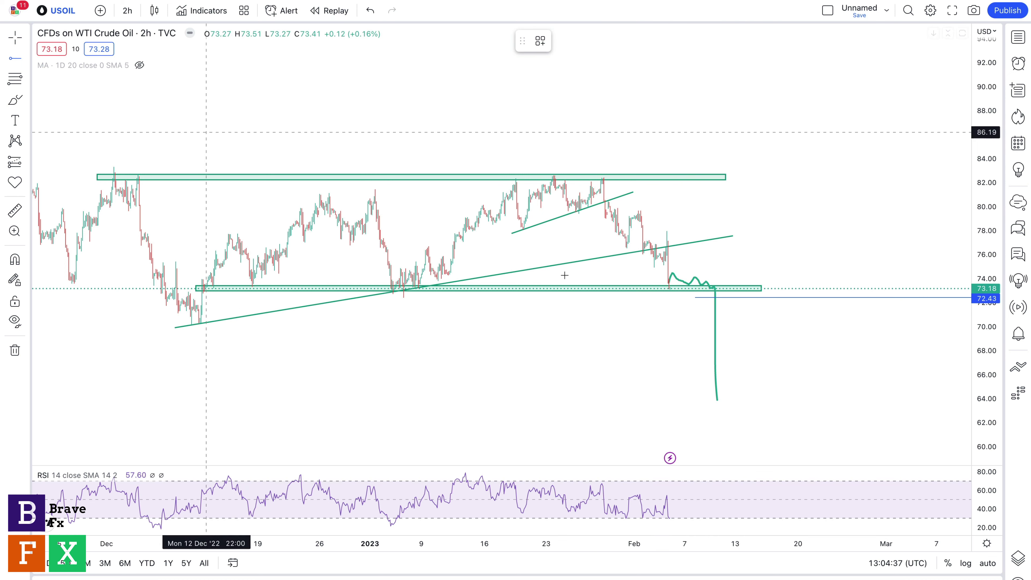
pyautogui.click(691, 273)
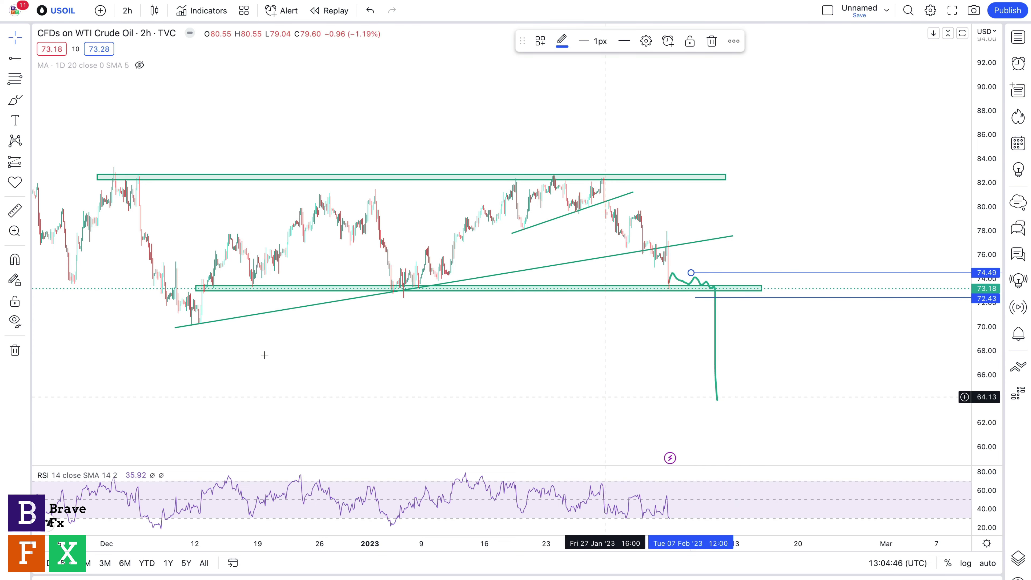
pyautogui.click(13, 65)
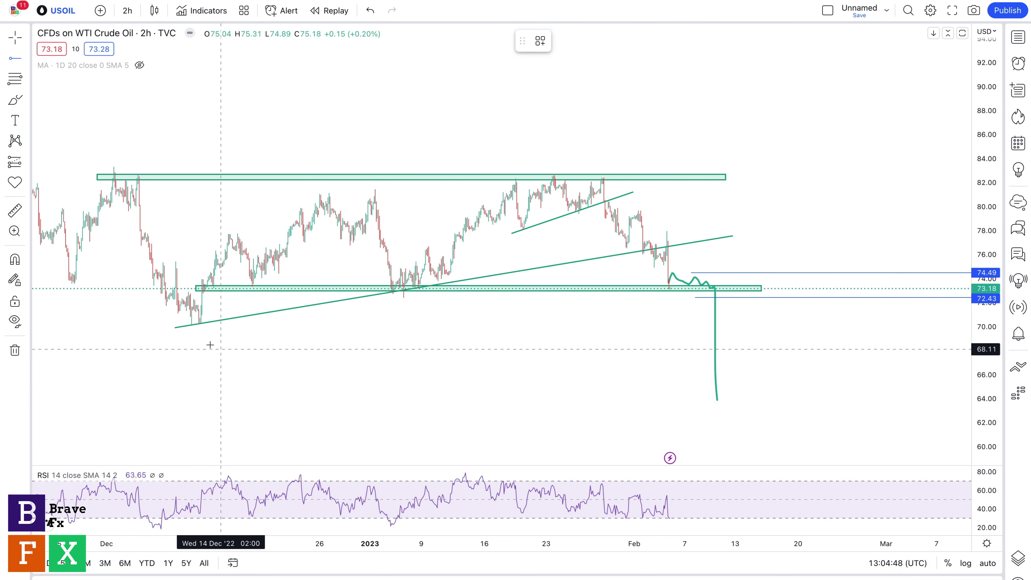
pyautogui.click(195, 326)
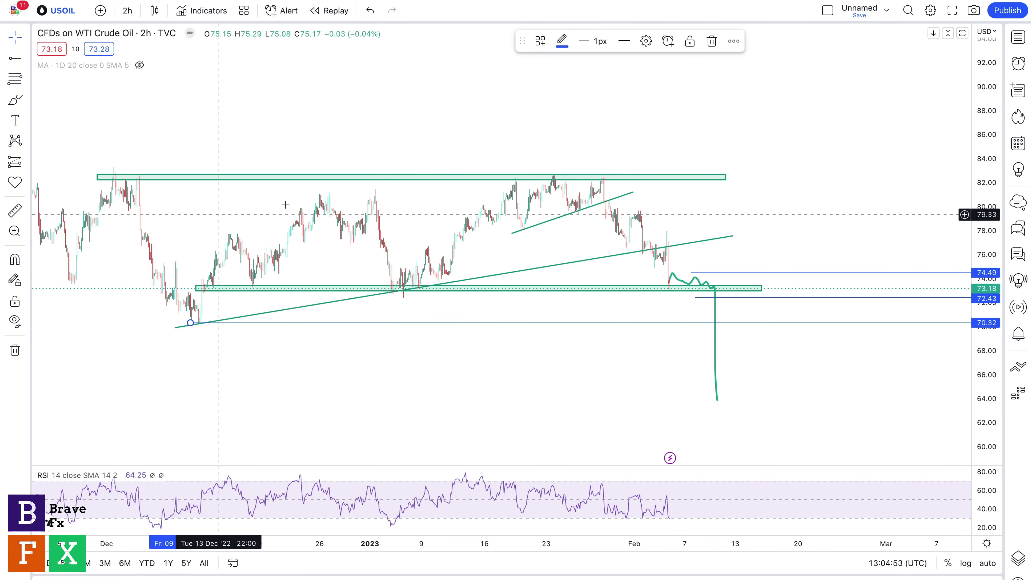
pyautogui.click(717, 41)
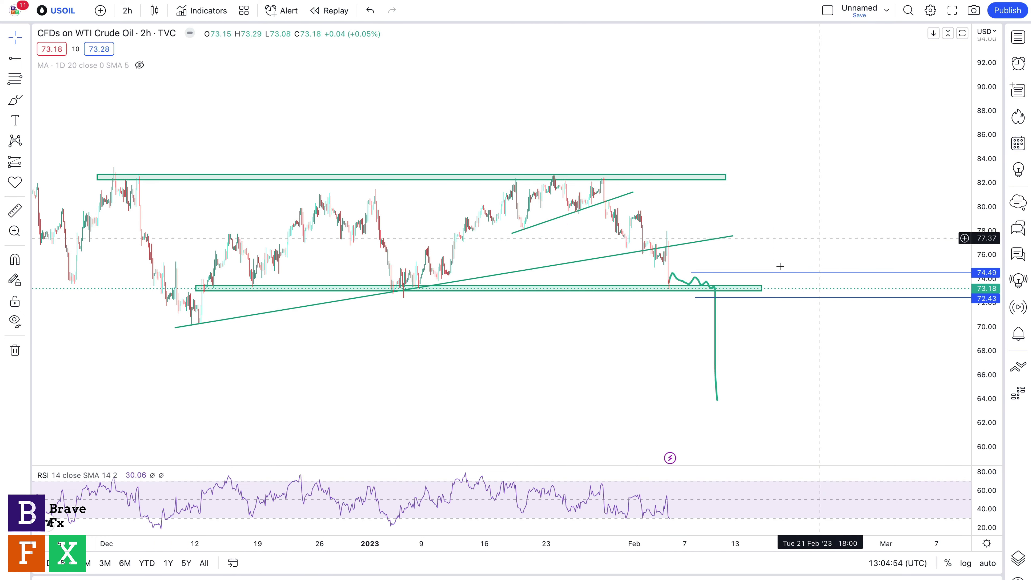
# Delete the horizontal rays at 72.43 and 74.49 around the crude oil support zone.
pyautogui.click(761, 299)
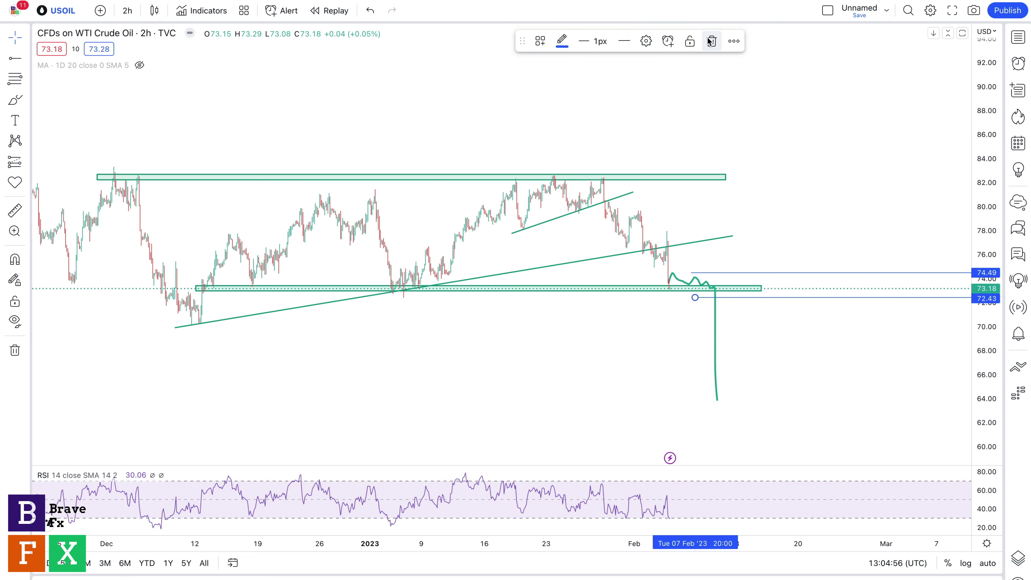
pyautogui.click(716, 42)
pyautogui.click(748, 273)
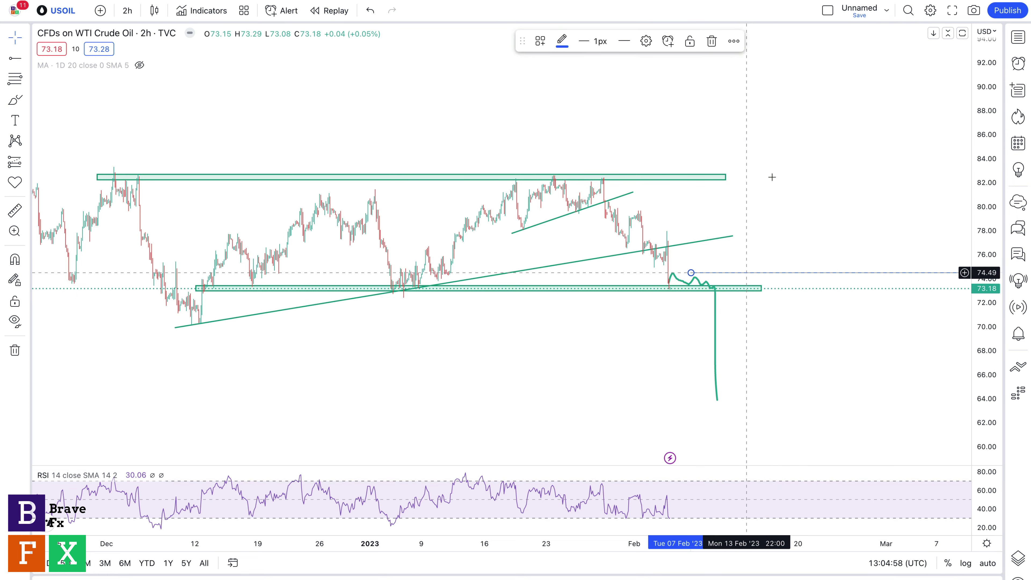
pyautogui.click(716, 42)
pyautogui.hscroll(-5, 593, 111)
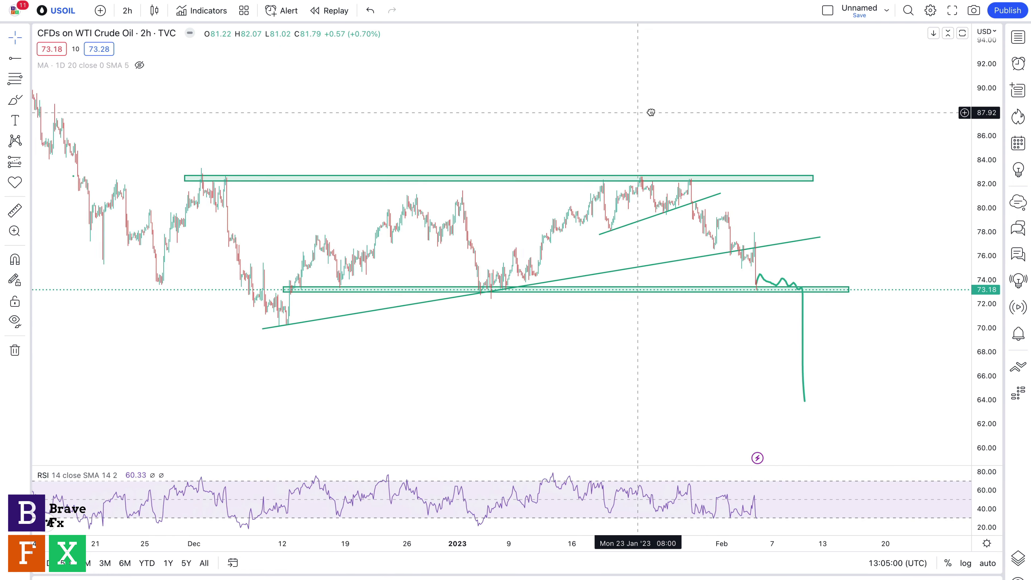
pyautogui.moveTo(980, 357); pyautogui.dragTo(974, 266)
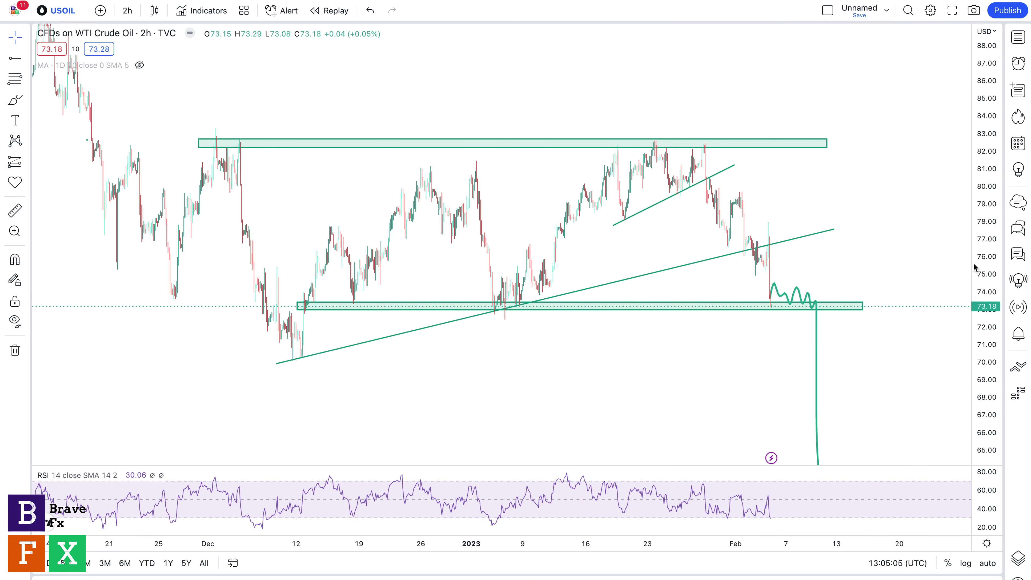
# Switch to the EUR/CHF 12-hour chart and examine its long-term trend from the 2021 peak to the current triangle.
pyautogui.hotkey('ctrl', 'Tab')
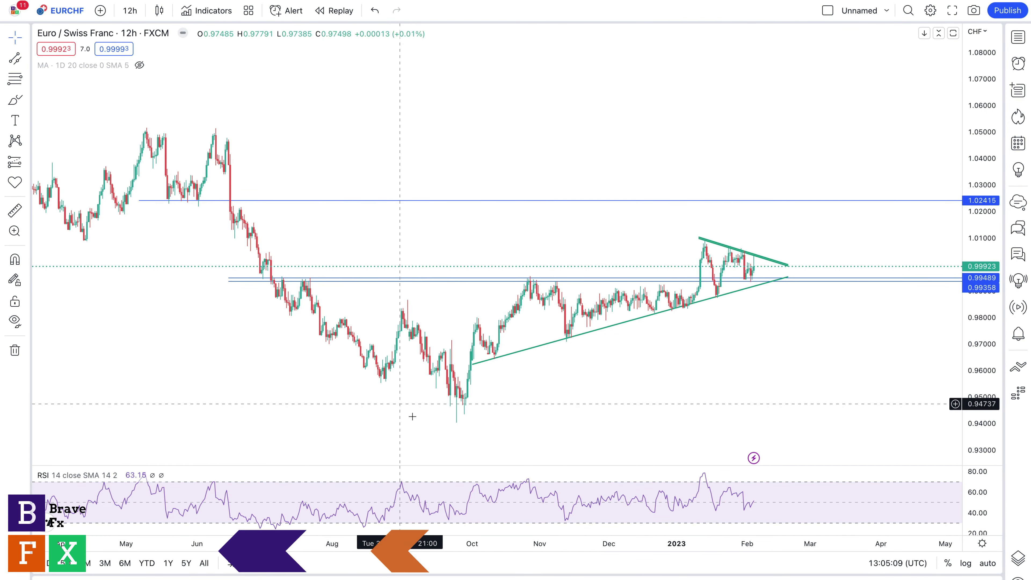
pyautogui.click(467, 523)
pyautogui.click(468, 524)
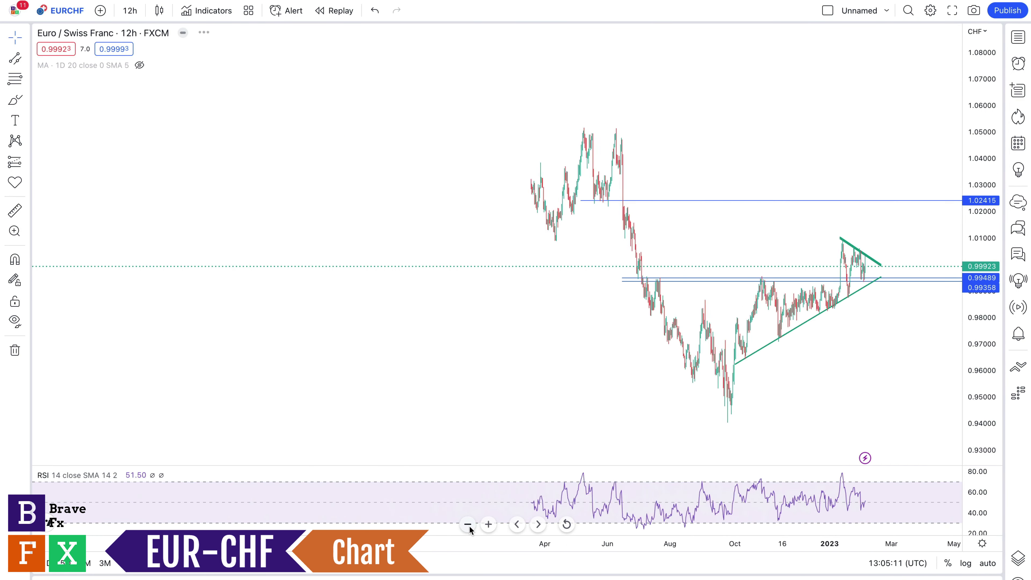
pyautogui.click(467, 524)
pyautogui.moveTo(975, 120); pyautogui.dragTo(982, 294)
pyautogui.moveTo(796, 99); pyautogui.dragTo(673, 188)
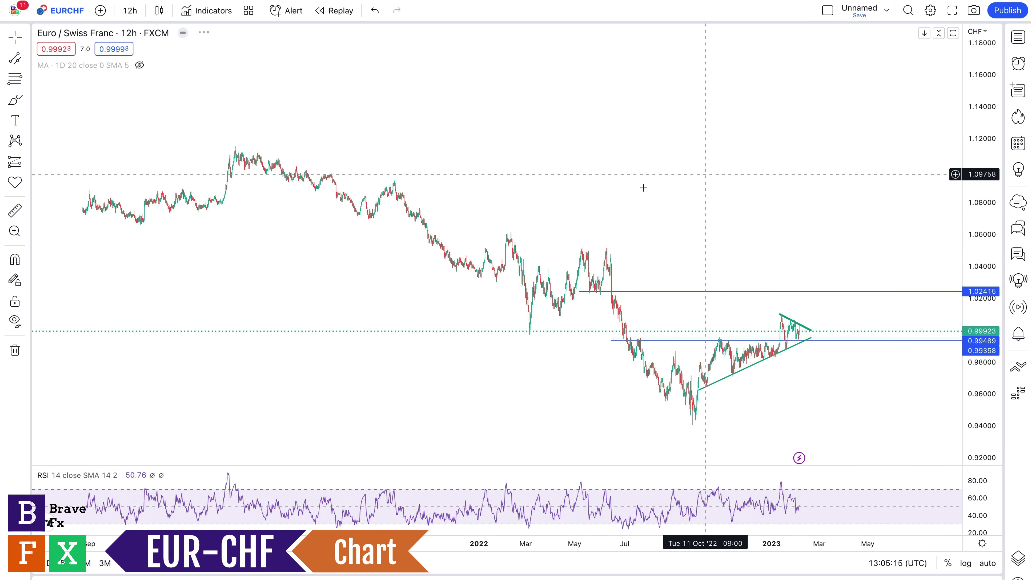
pyautogui.moveTo(689, 249); pyautogui.dragTo(580, 220)
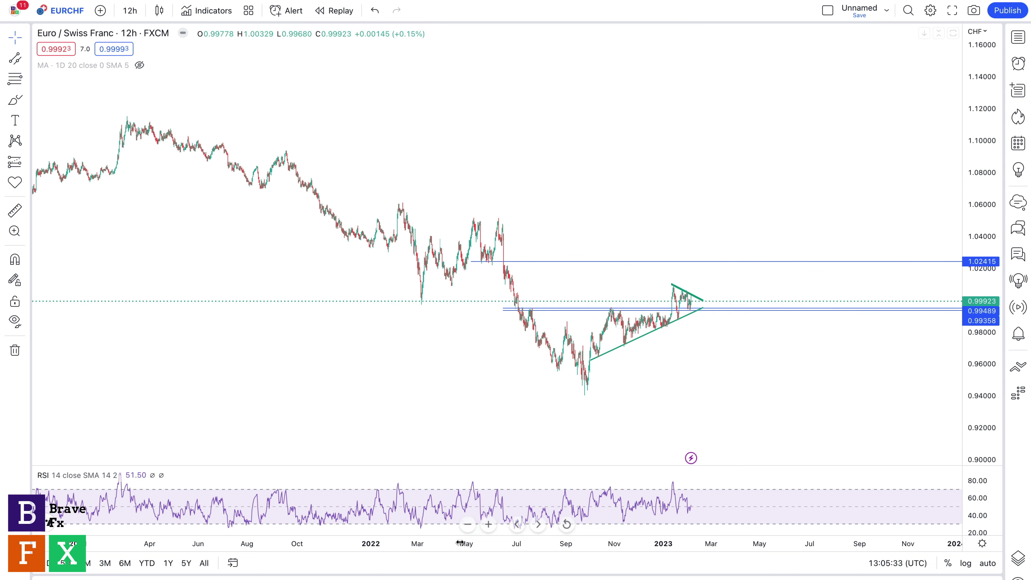
# Examine EUR/CHF's 2022 decline, its recovery from the autumn low, and the triangle above the 0.99358 and 0.99489 levels.
pyautogui.click(489, 525)
pyautogui.click(488, 525)
pyautogui.moveTo(431, 427); pyautogui.dragTo(661, 410)
pyautogui.moveTo(996, 345); pyautogui.dragTo(990, 159)
pyautogui.moveTo(697, 421); pyautogui.dragTo(723, 403)
pyautogui.click(492, 524)
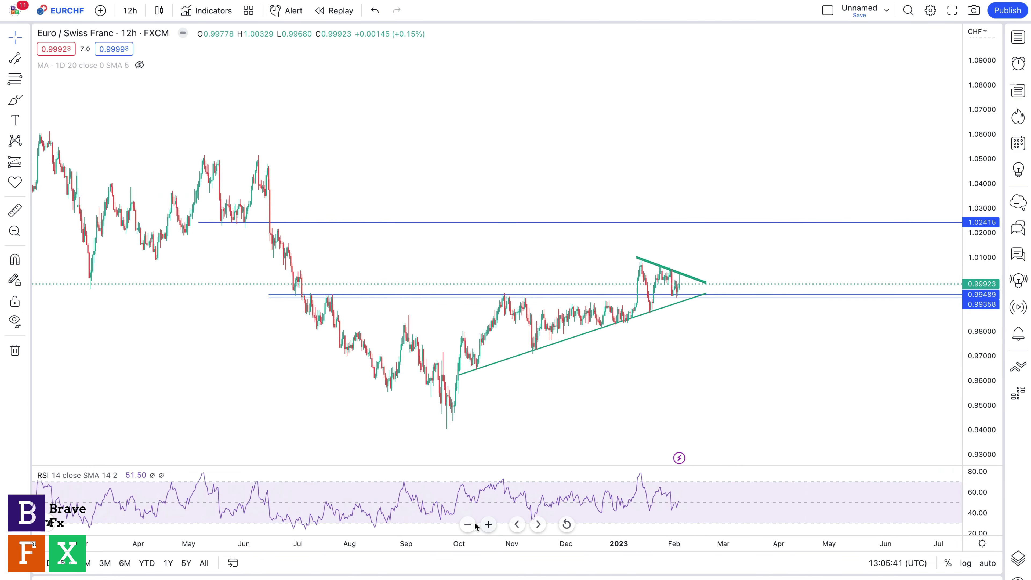
pyautogui.moveTo(88, 141); pyautogui.dragTo(327, 126)
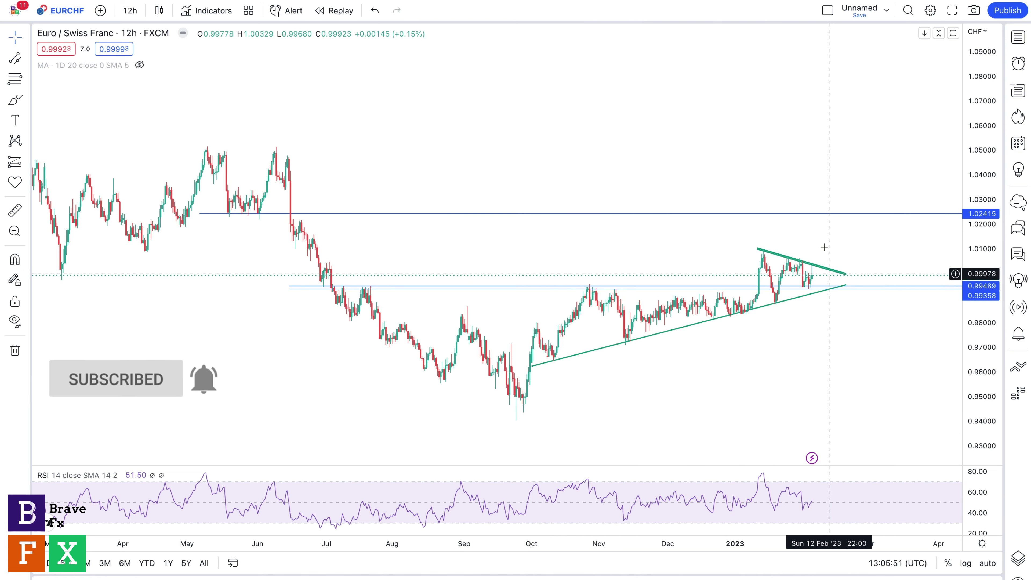
pyautogui.moveTo(819, 243); pyautogui.dragTo(783, 237)
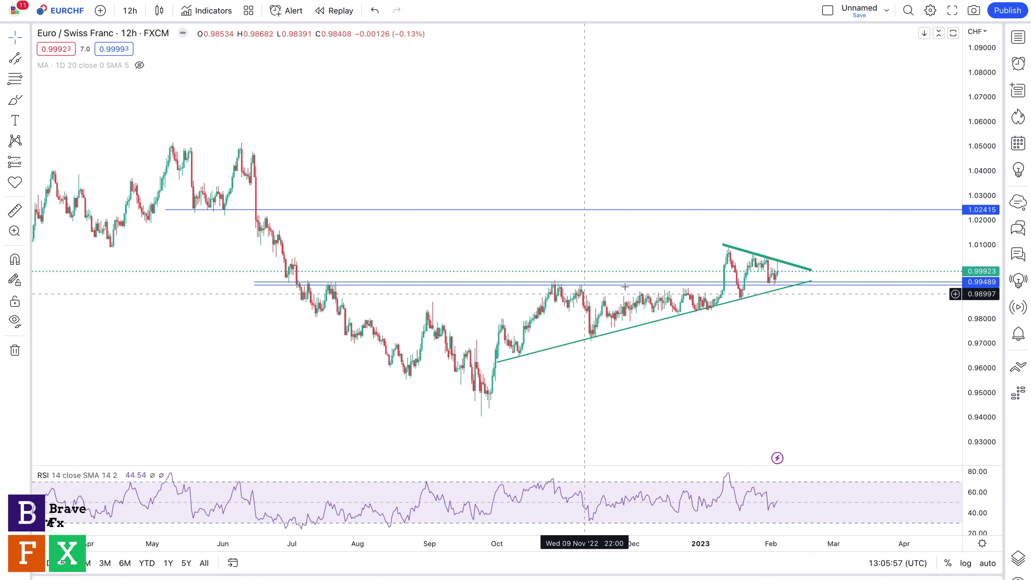
# Switch the EUR/CHF chart to the 2-hour timeframe.
pyautogui.click(131, 11)
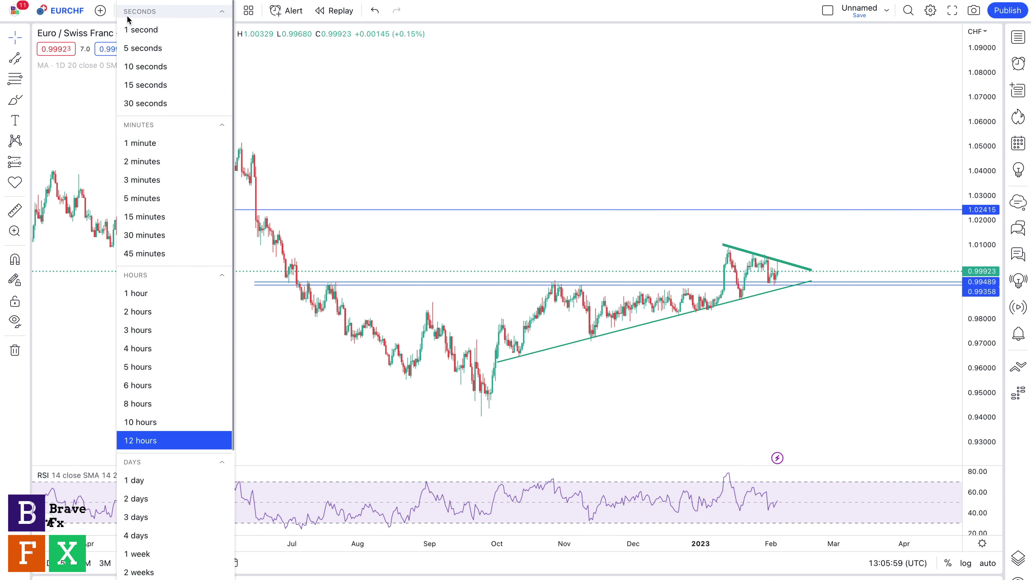
pyautogui.click(147, 312)
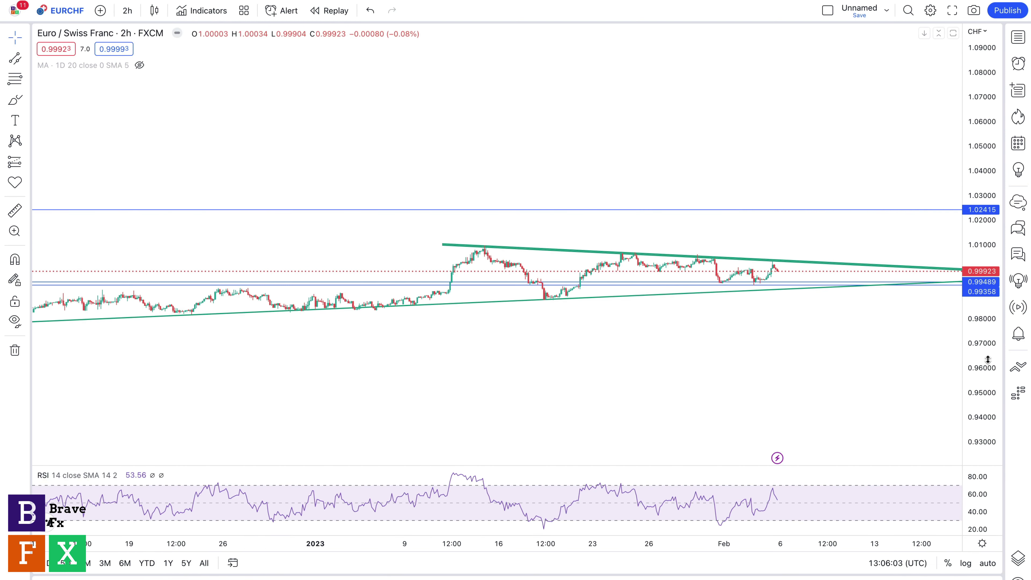
pyautogui.moveTo(825, 232); pyautogui.dragTo(788, 237)
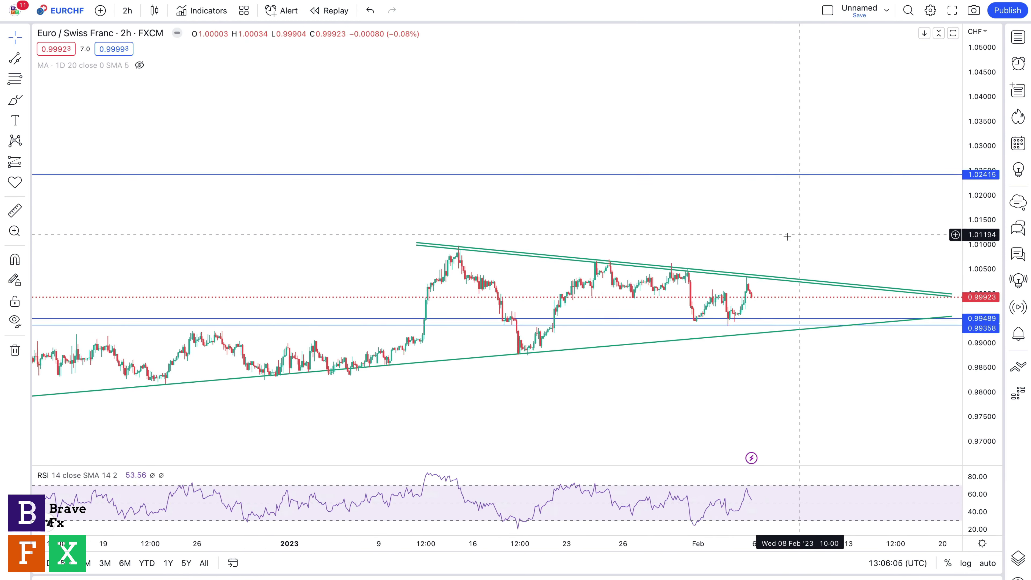
# Brush a projected EUR/CHF path from the latest candle, swinging inside the triangle, then breaking above its upper trendline to about 1.017.
pyautogui.moveTo(643, 207); pyautogui.dragTo(490, 206)
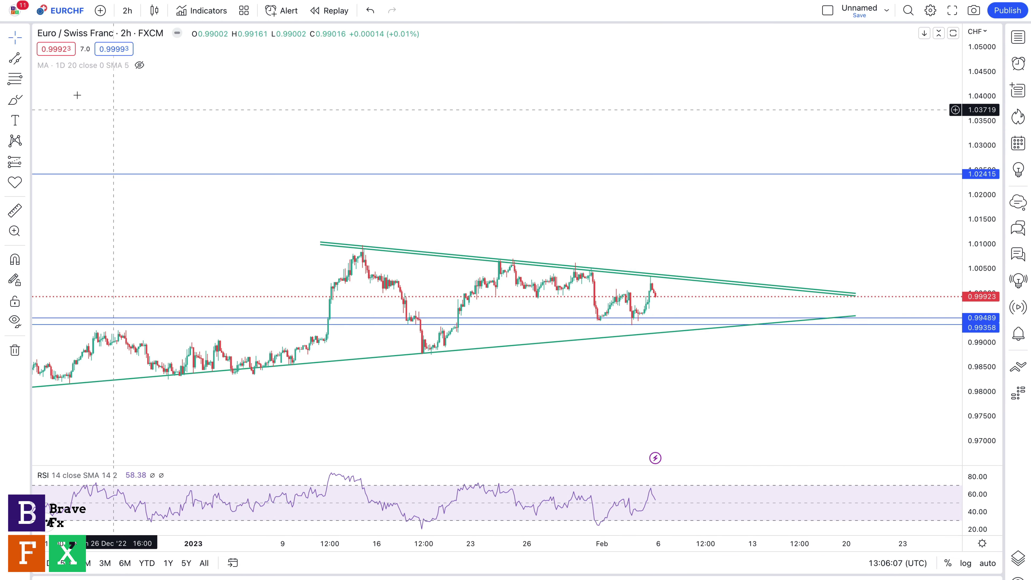
pyautogui.moveTo(652, 284)
pyautogui.mouseDown()
pyautogui.moveTo(661, 304)
pyautogui.moveTo(665, 274)
pyautogui.moveTo(707, 290)
pyautogui.moveTo(742, 207)
pyautogui.mouseUp()
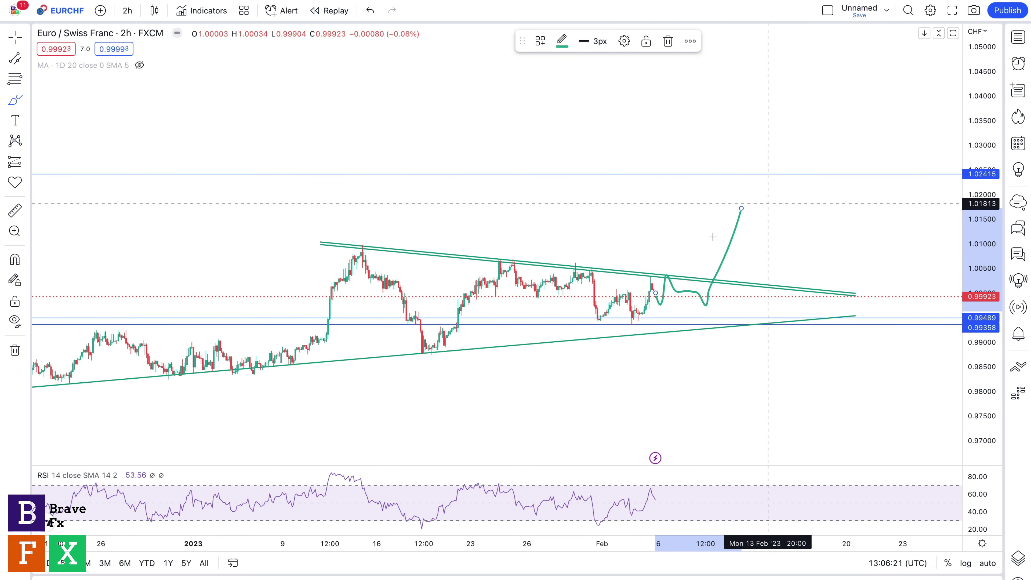
pyautogui.click(15, 41)
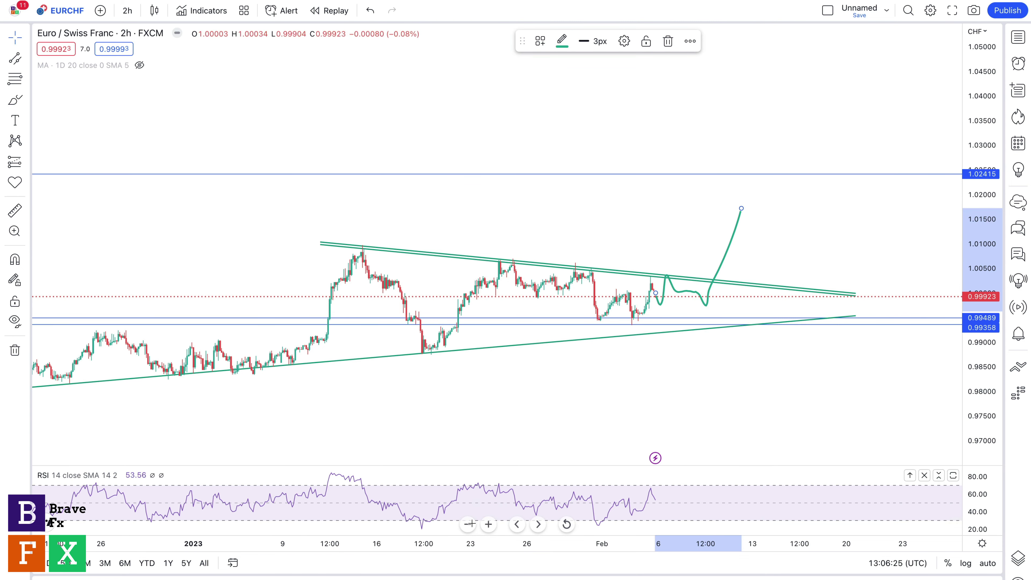
# Examine the projected EUR/CHF breakout against the rising trendline, the 2022 price history and the 1.02415 level.
pyautogui.scroll(-3, 422, 467)
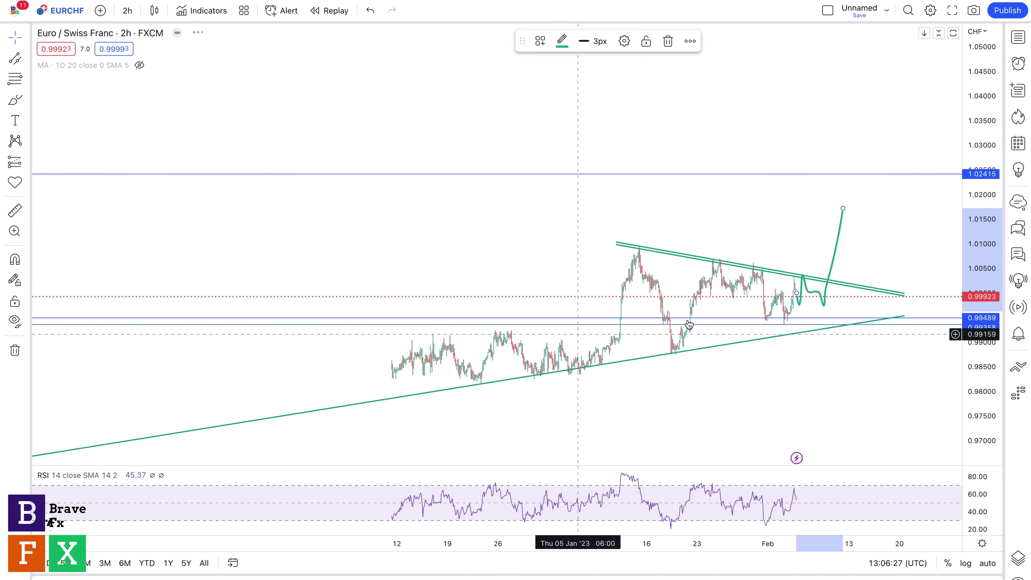
pyautogui.moveTo(272, 442); pyautogui.dragTo(582, 311)
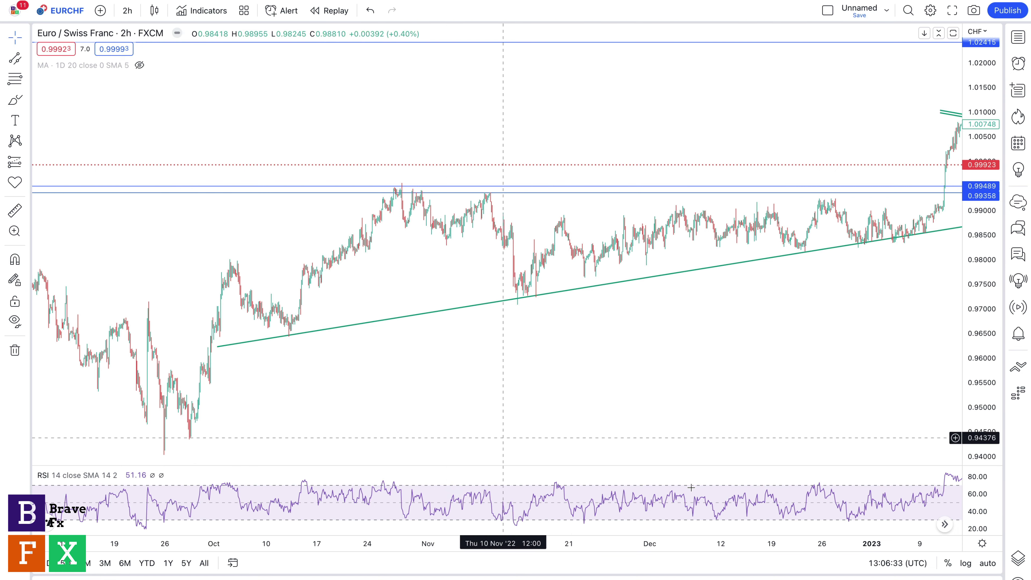
pyautogui.moveTo(692, 454); pyautogui.dragTo(590, 518)
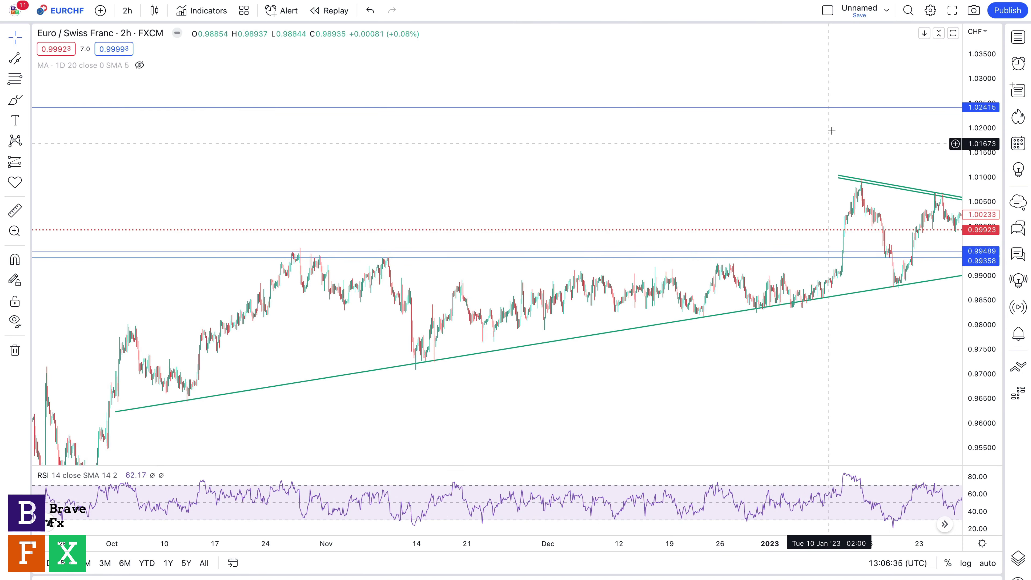
pyautogui.click(467, 524)
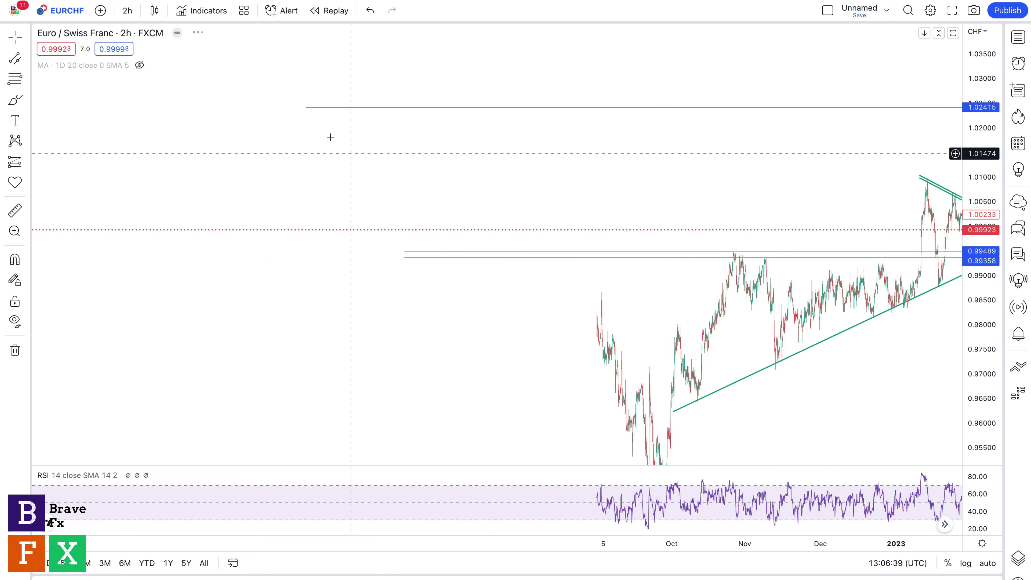
pyautogui.moveTo(472, 118); pyautogui.dragTo(455, 176)
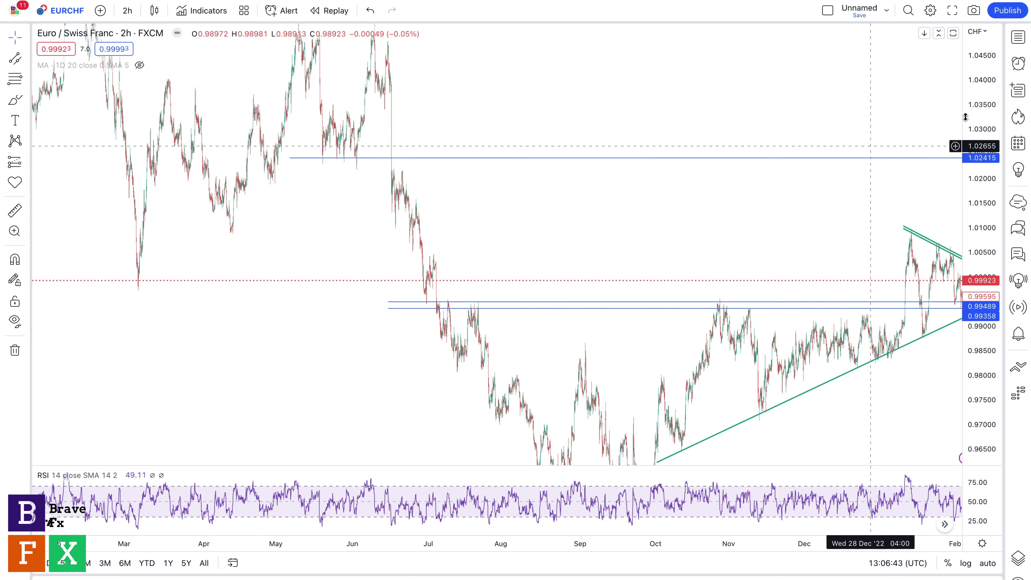
pyautogui.moveTo(983, 99); pyautogui.dragTo(982, 138)
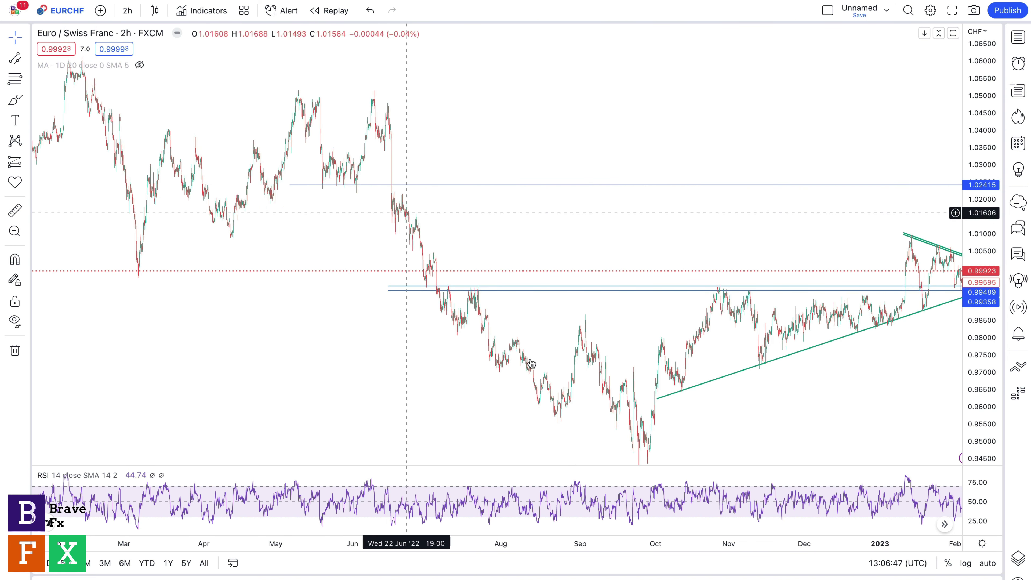
pyautogui.moveTo(706, 232); pyautogui.dragTo(510, 246)
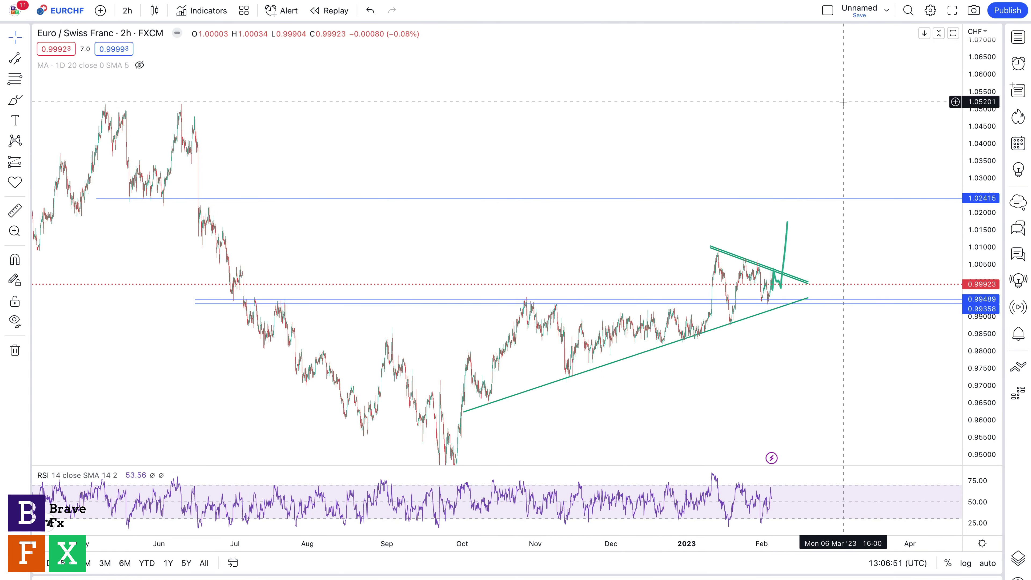
pyautogui.click(780, 279)
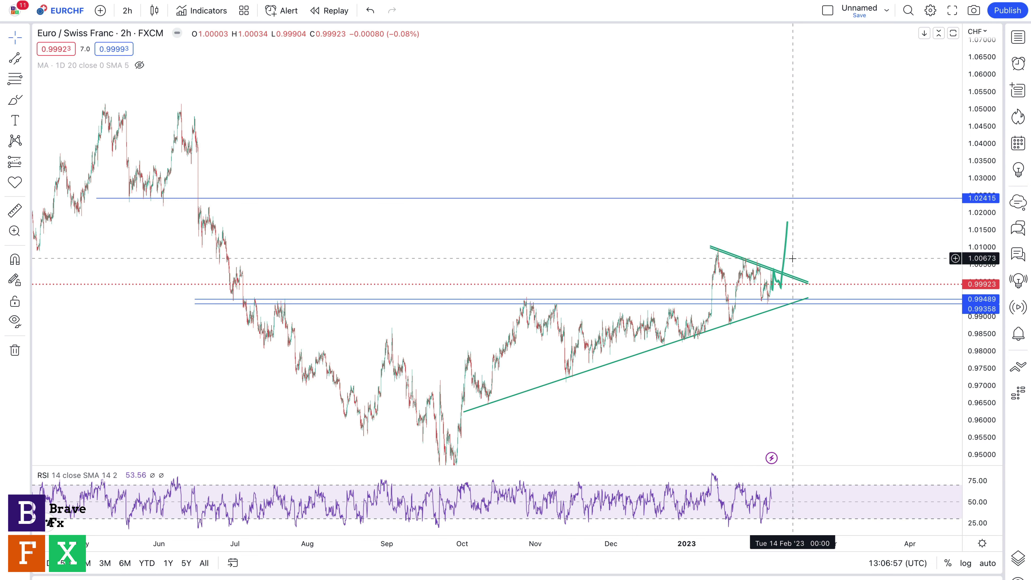
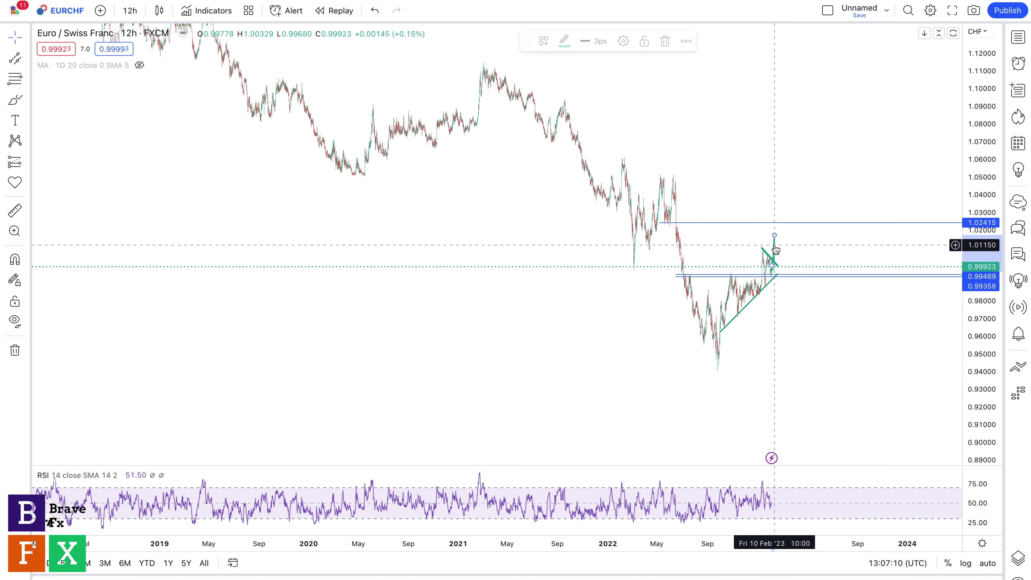
# Delete the brushed EUR/CHF breakout path from the chart.
pyautogui.click(775, 246)
# Draw a Fibonacci retracement on EUR/CHF from the May 2022 high at 1.05120 down to the autumn low at 0.93992.
pyautogui.moveTo(449, 526)
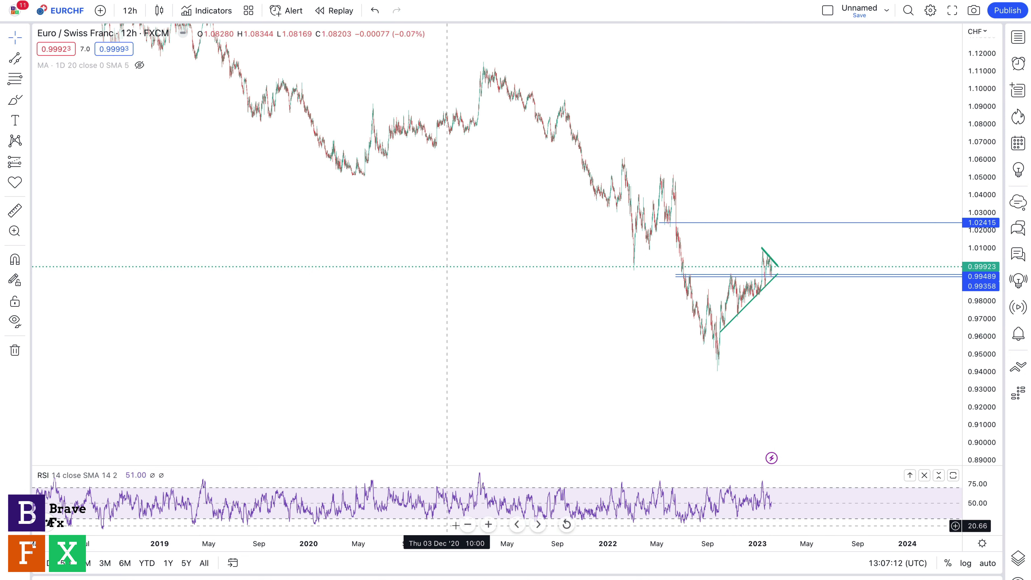
pyautogui.click(489, 524)
pyautogui.click(488, 524)
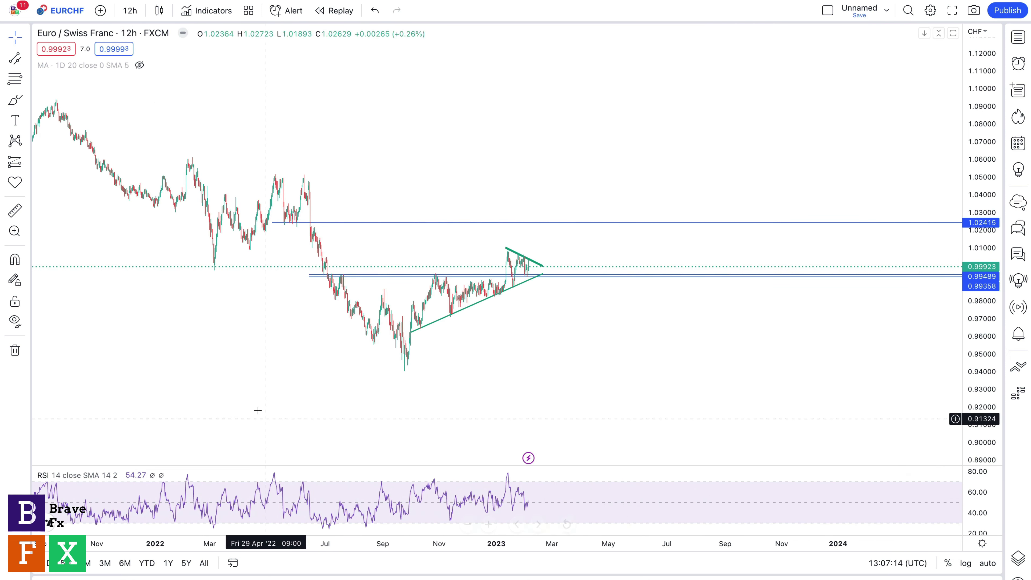
pyautogui.moveTo(257, 414); pyautogui.dragTo(377, 414)
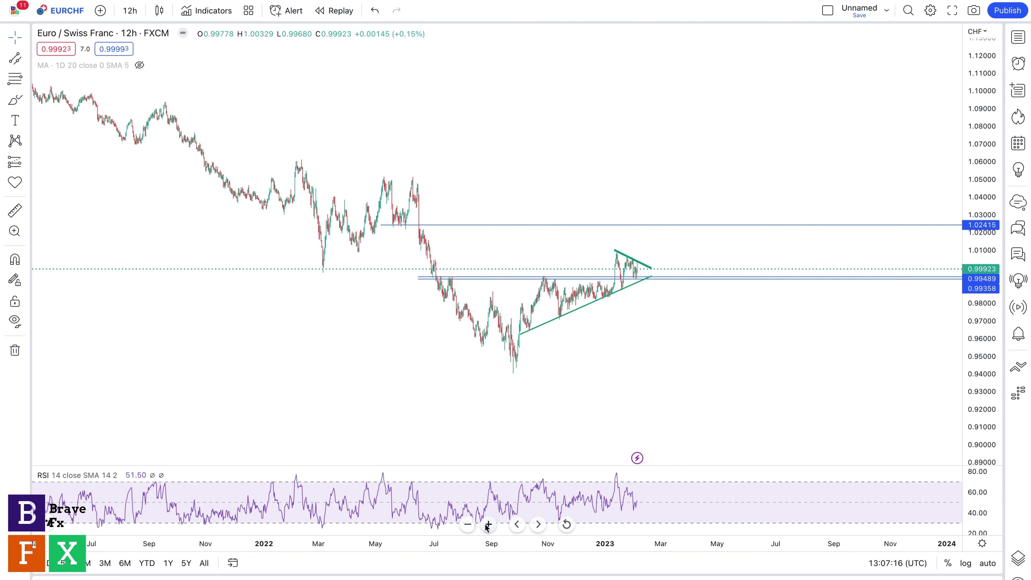
pyautogui.click(489, 524)
pyautogui.moveTo(270, 371); pyautogui.dragTo(462, 380)
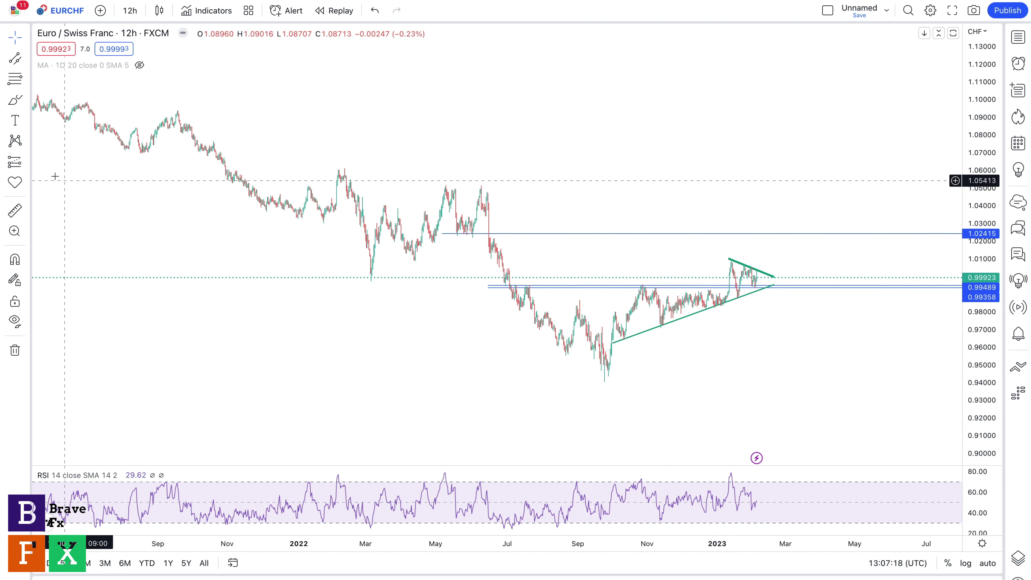
pyautogui.click(14, 76)
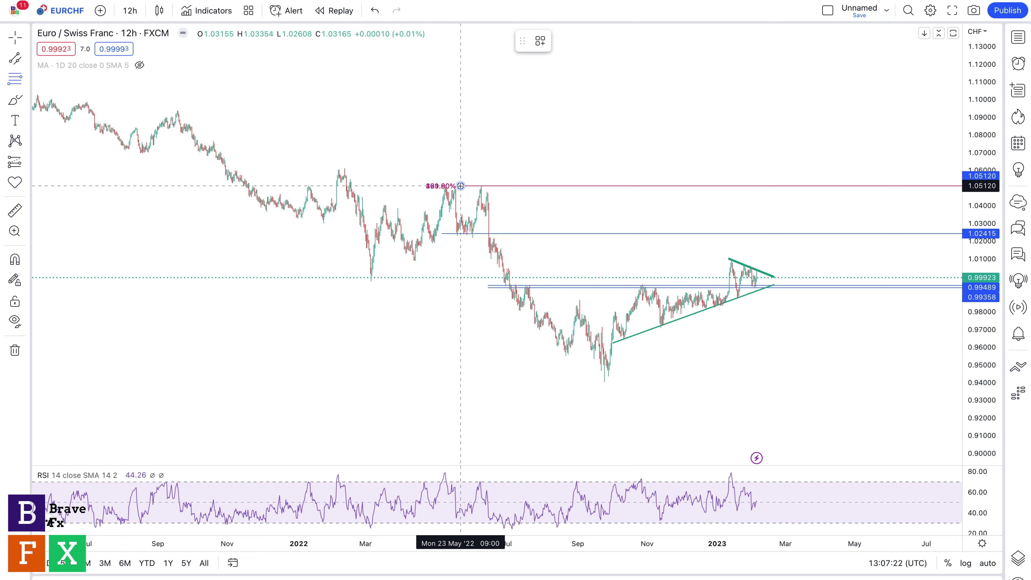
pyautogui.click(575, 383)
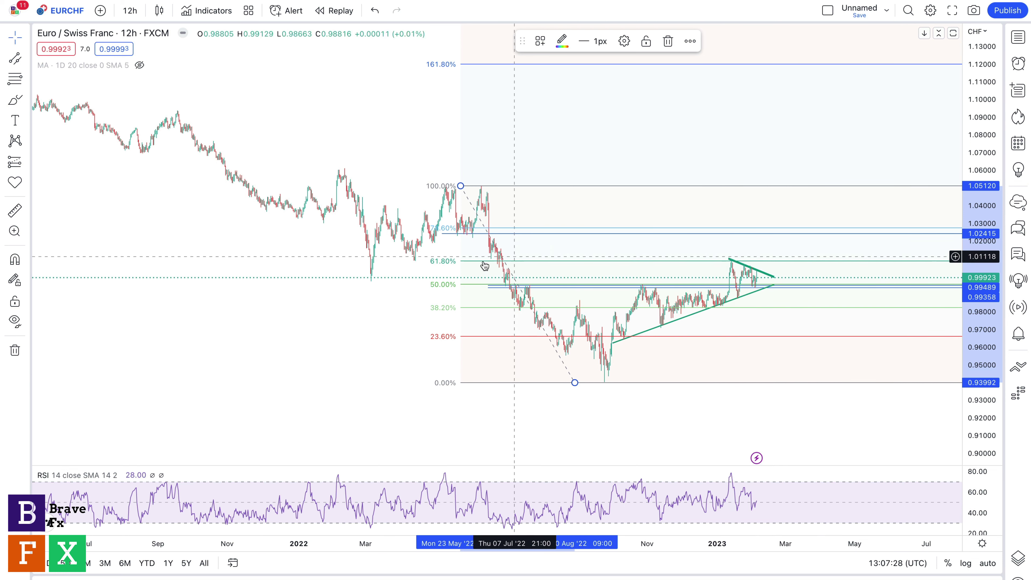
# Place a horizontal ray on the 61.8% retracement level at 1.00858, starting in late March 2022, and delete the Fibonacci retracement.
pyautogui.click(26, 58)
pyautogui.click(45, 221)
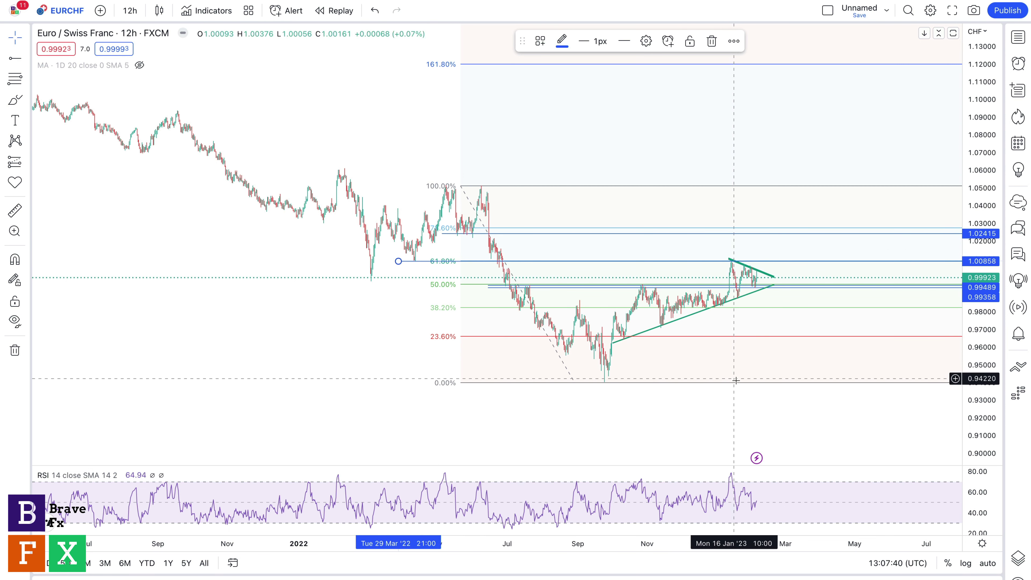
pyautogui.click(718, 405)
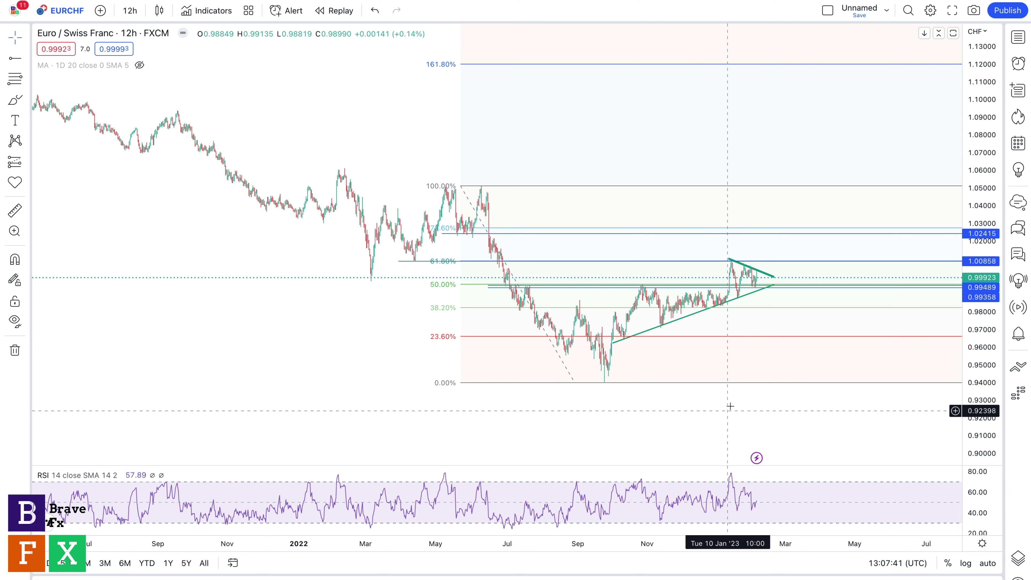
pyautogui.click(762, 337)
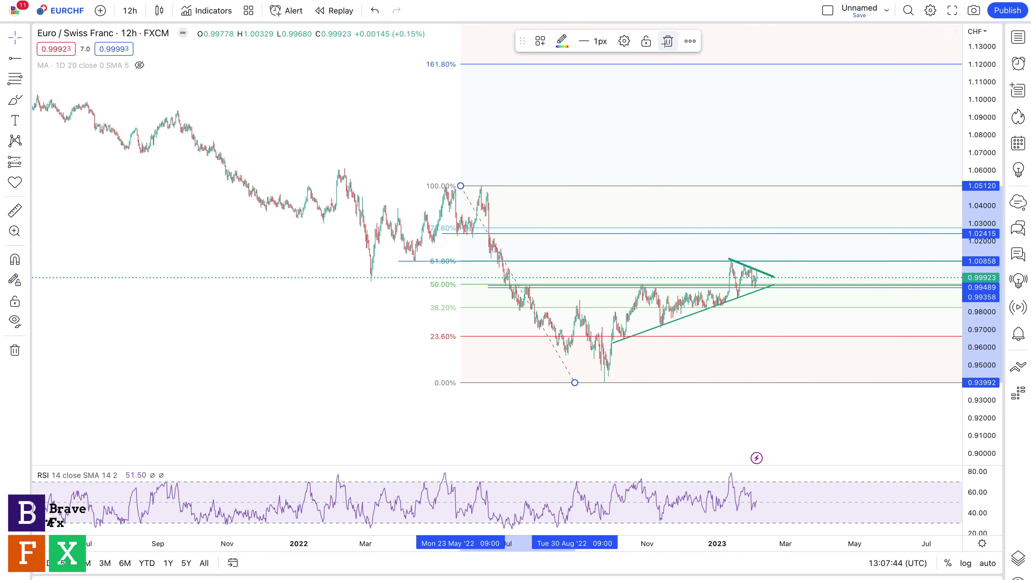
pyautogui.press('Delete')
# Extend the rising trendline under the recovery to 0.99947 on 9 March 2023.
pyautogui.hscroll(5, 724, 192)
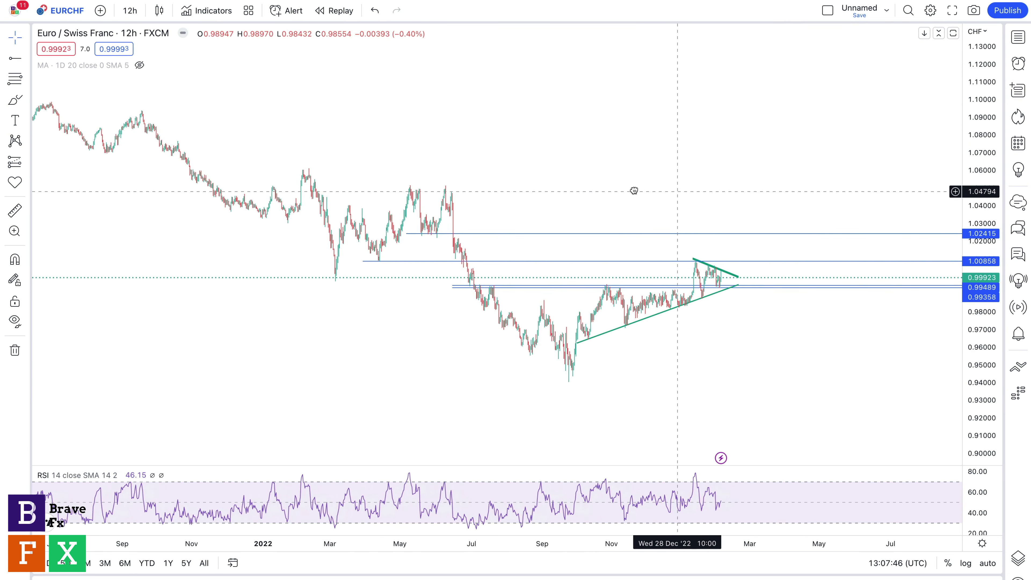
pyautogui.moveTo(692, 283); pyautogui.dragTo(708, 273)
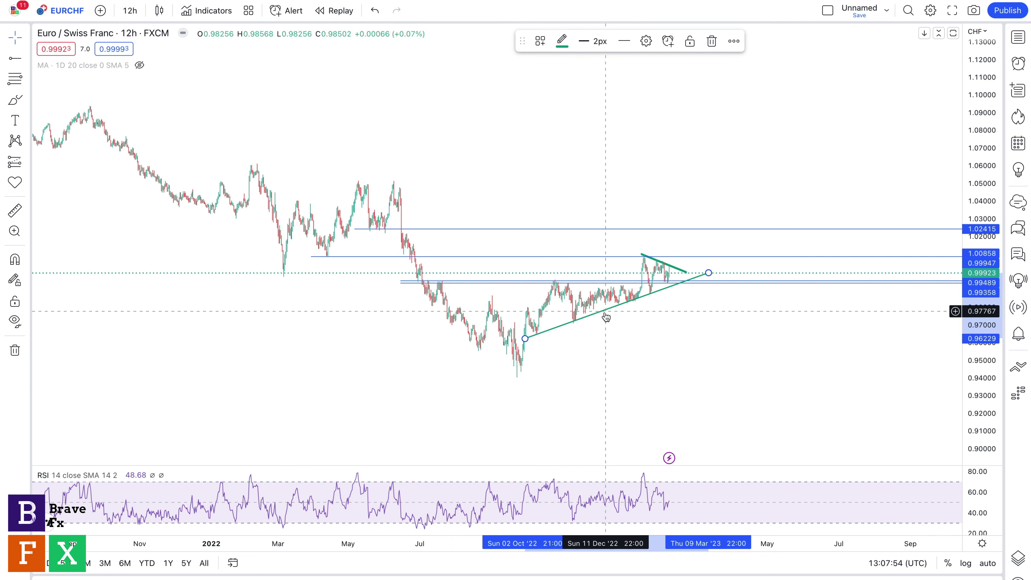
# Brush a bearish EUR/CHF path that breaks below the rising trendline, consolidates near 0.988, and falls to about 0.943.
pyautogui.click(15, 100)
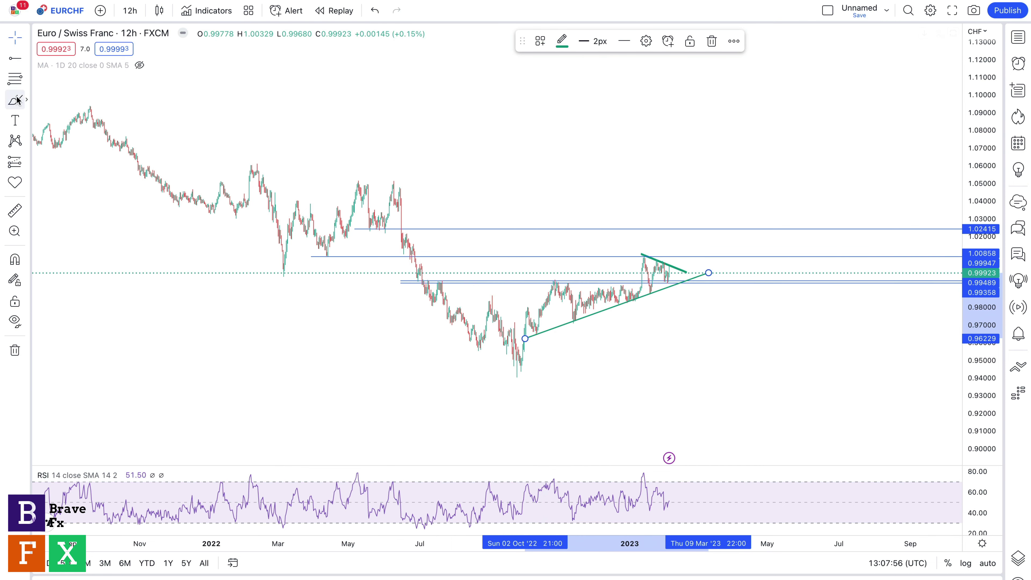
pyautogui.moveTo(672, 277); pyautogui.dragTo(674, 291)
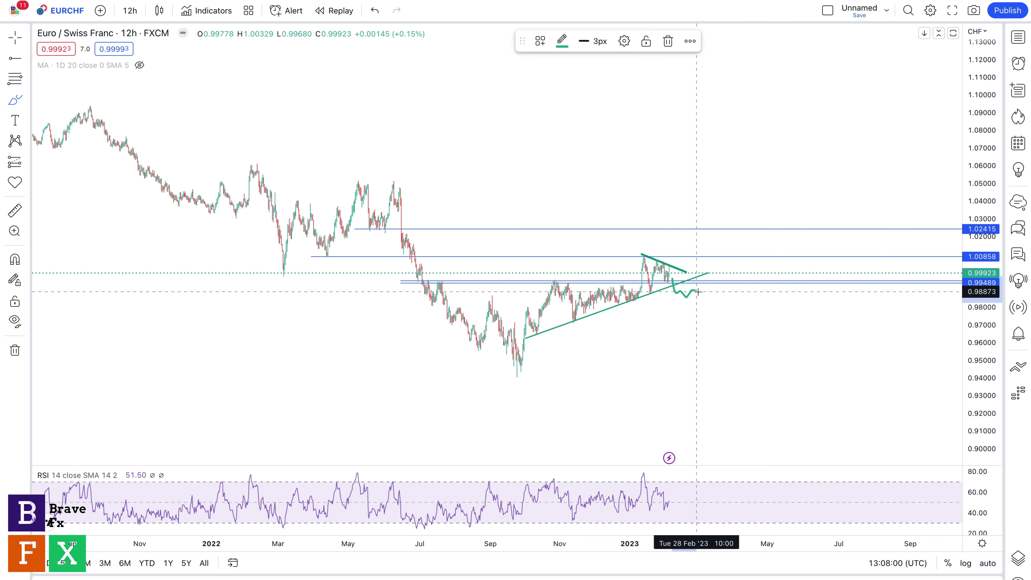
pyautogui.moveTo(699, 291); pyautogui.dragTo(709, 368)
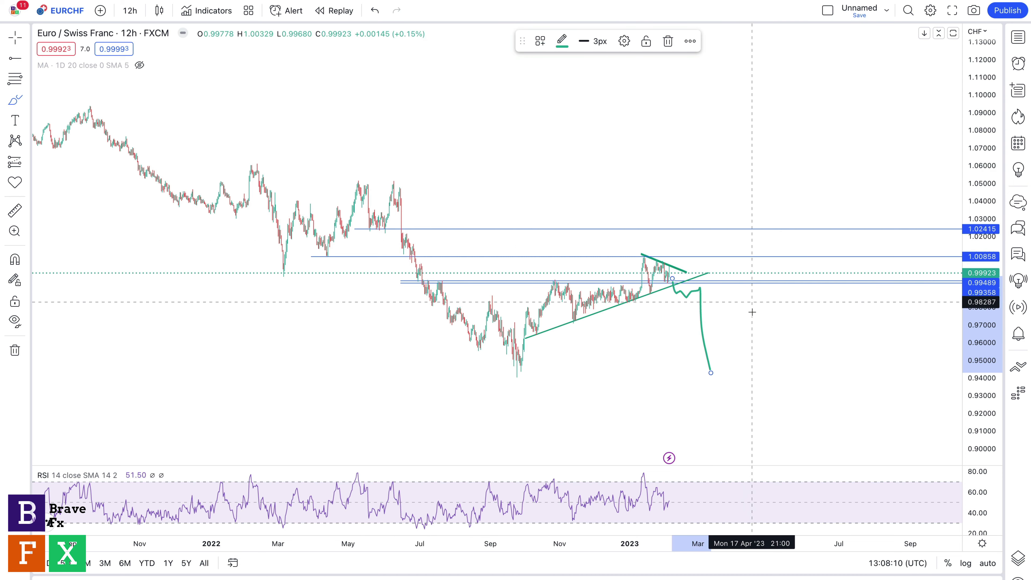
# Brush a bullish EUR/CHF path from the triangle's upper trendline up through 1.00858 and 1.02415 to about 1.038.
pyautogui.click(25, 100)
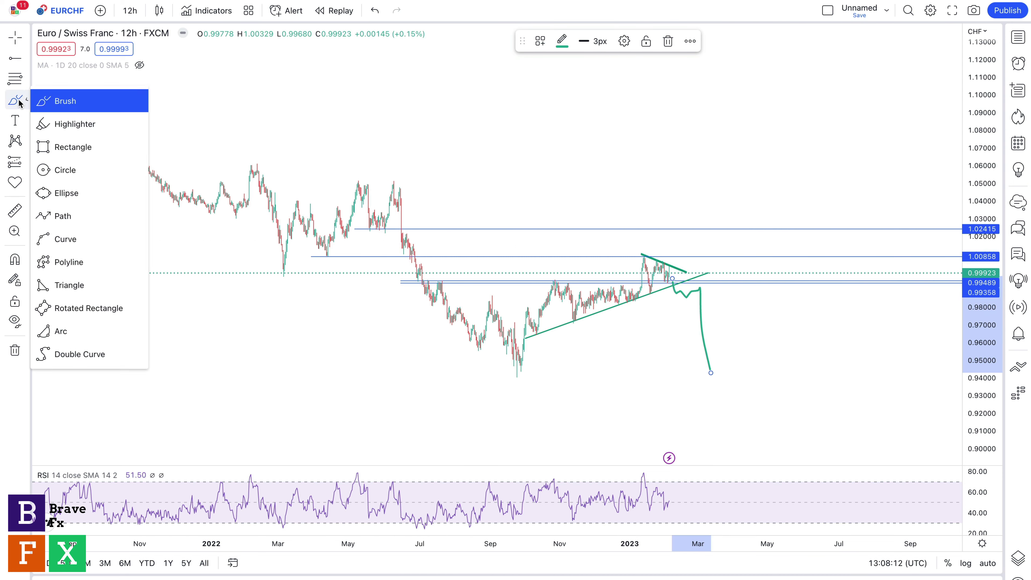
pyautogui.click(677, 269)
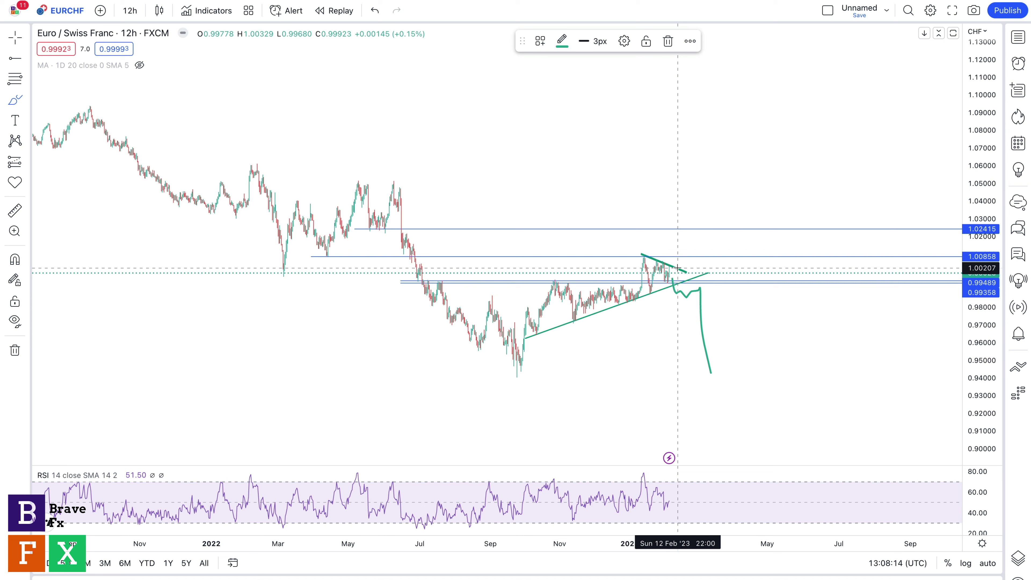
pyautogui.moveTo(683, 261); pyautogui.dragTo(702, 204)
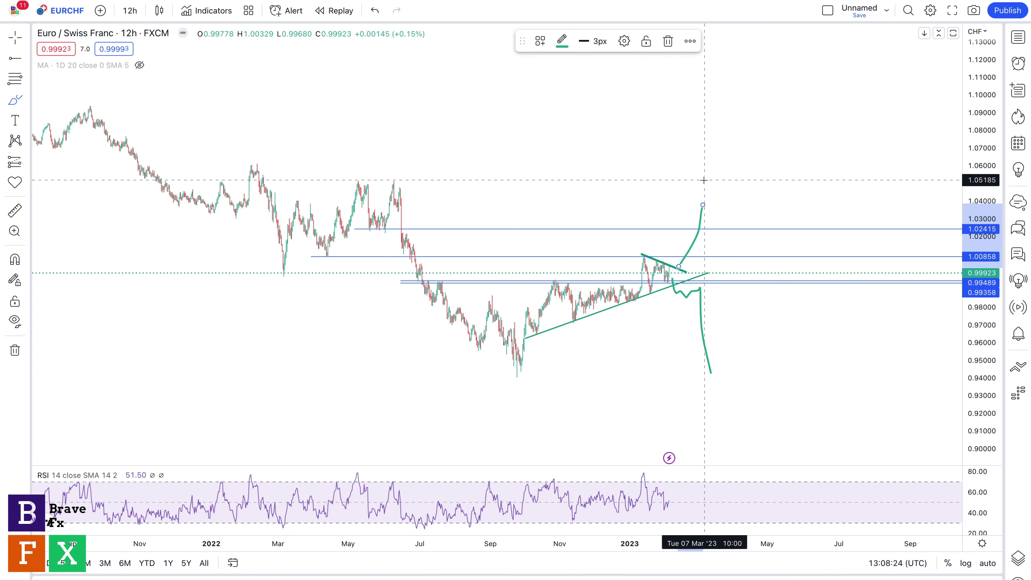
# Switch to the EUR/USD chart and draw a rising trendline above the January and February highs from 1.08544 to 1.10556.
pyautogui.hotkey('ctrl', 'Tab')
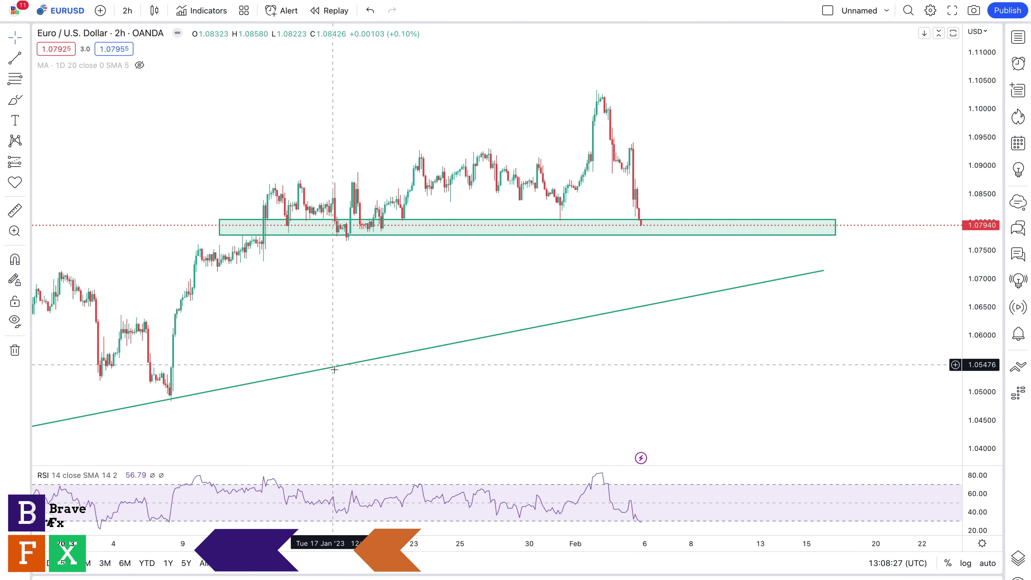
pyautogui.click(468, 523)
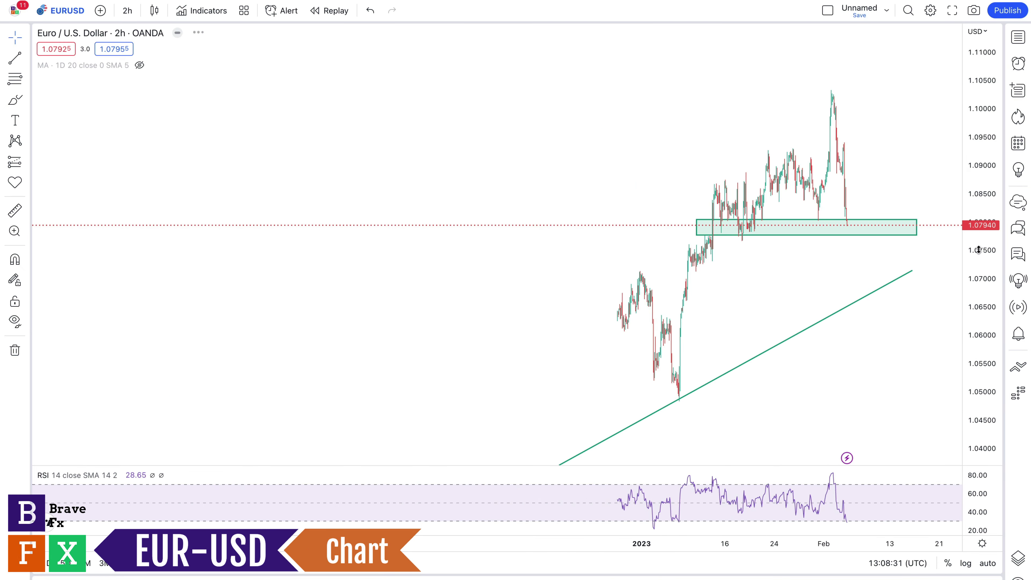
pyautogui.moveTo(979, 248); pyautogui.dragTo(982, 309)
pyautogui.moveTo(805, 368); pyautogui.dragTo(810, 209)
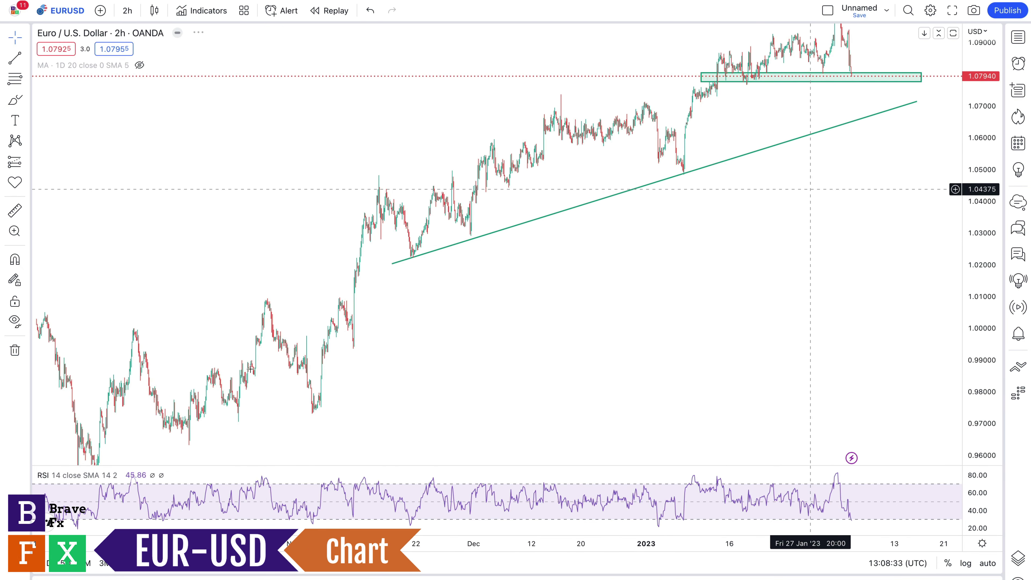
pyautogui.moveTo(667, 292); pyautogui.dragTo(558, 398)
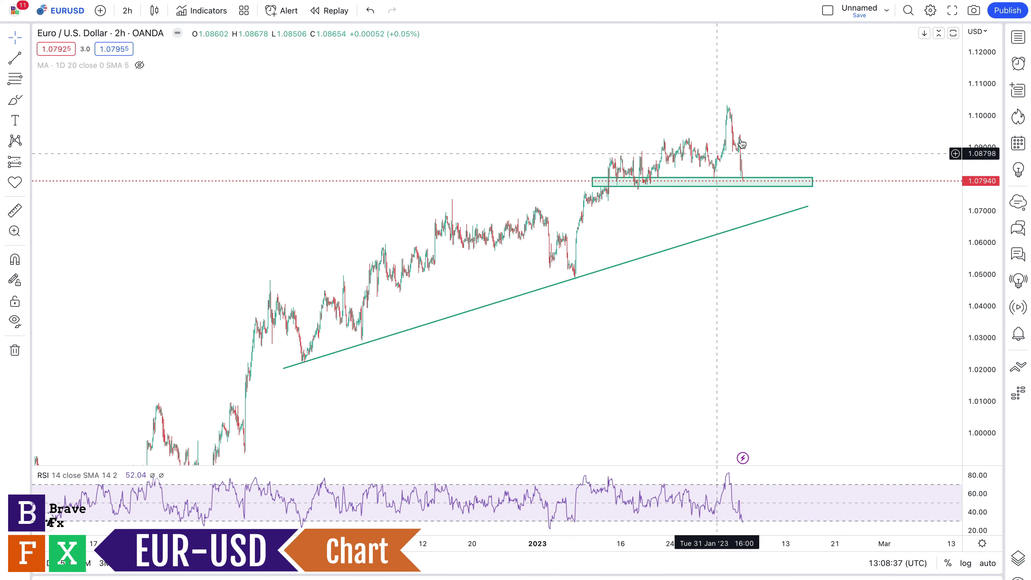
pyautogui.click(20, 61)
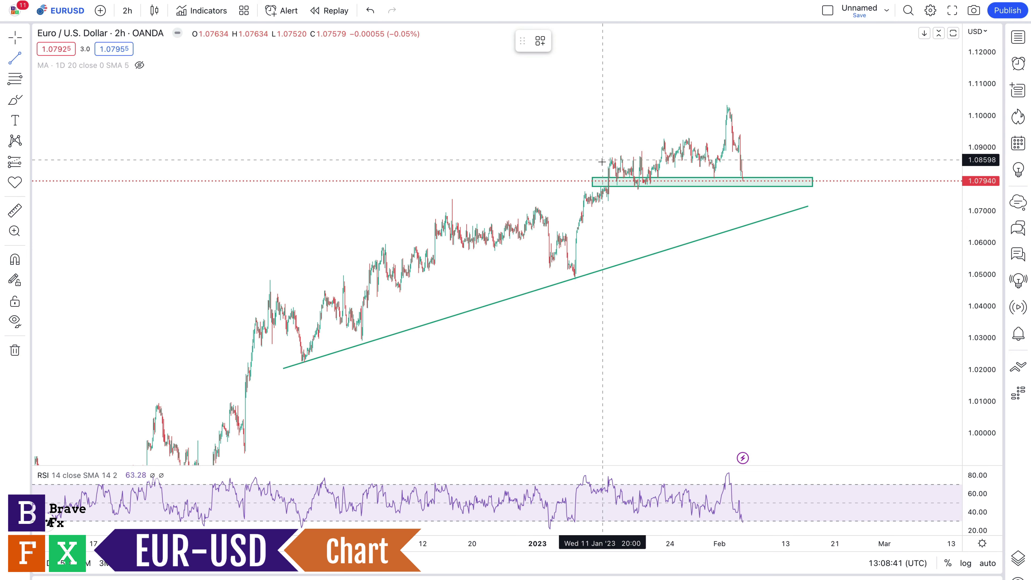
pyautogui.click(746, 98)
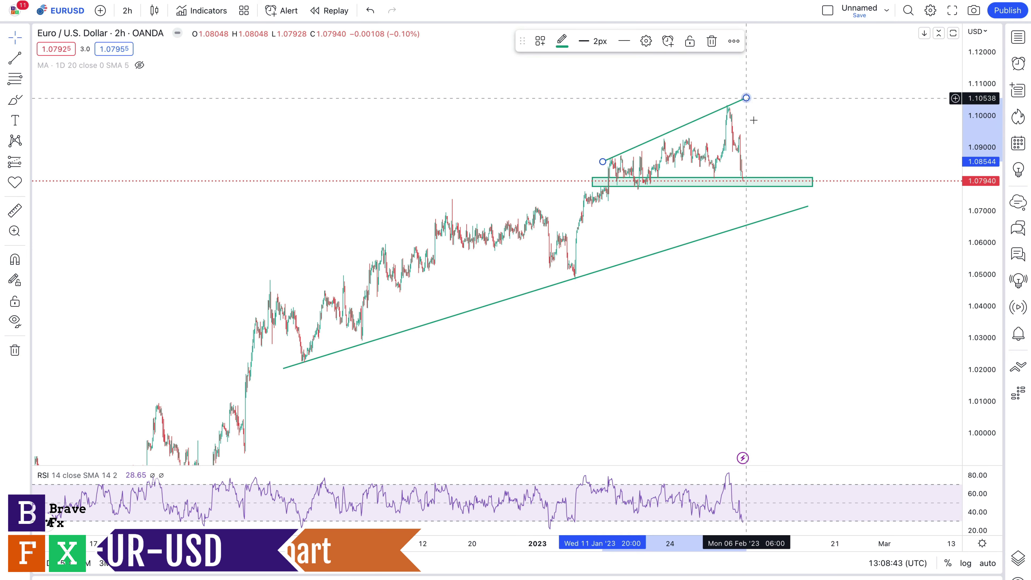
# Switch the EUR/USD chart to the 6-hour timeframe.
pyautogui.click(127, 10)
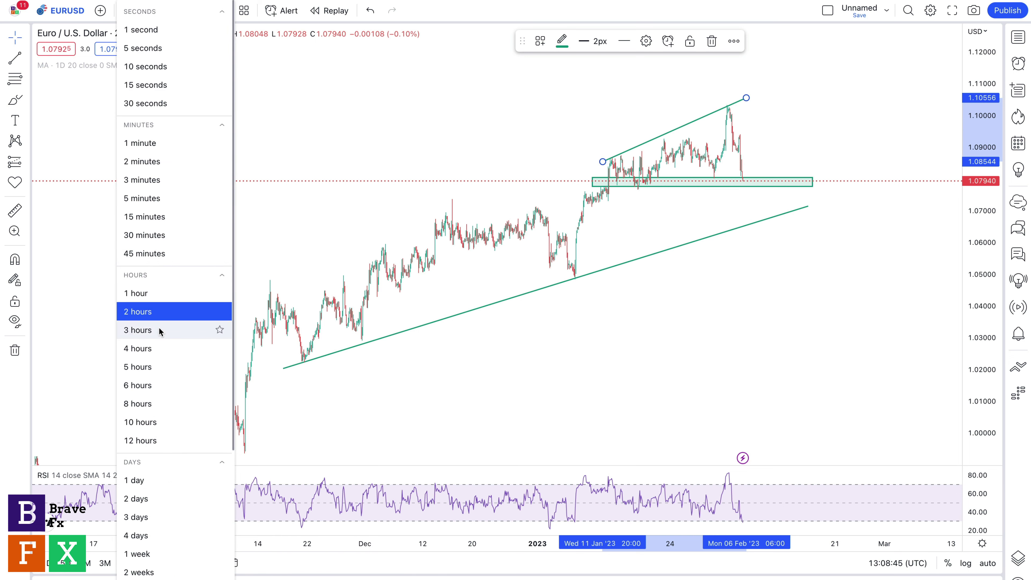
pyautogui.click(220, 385)
pyautogui.click(137, 378)
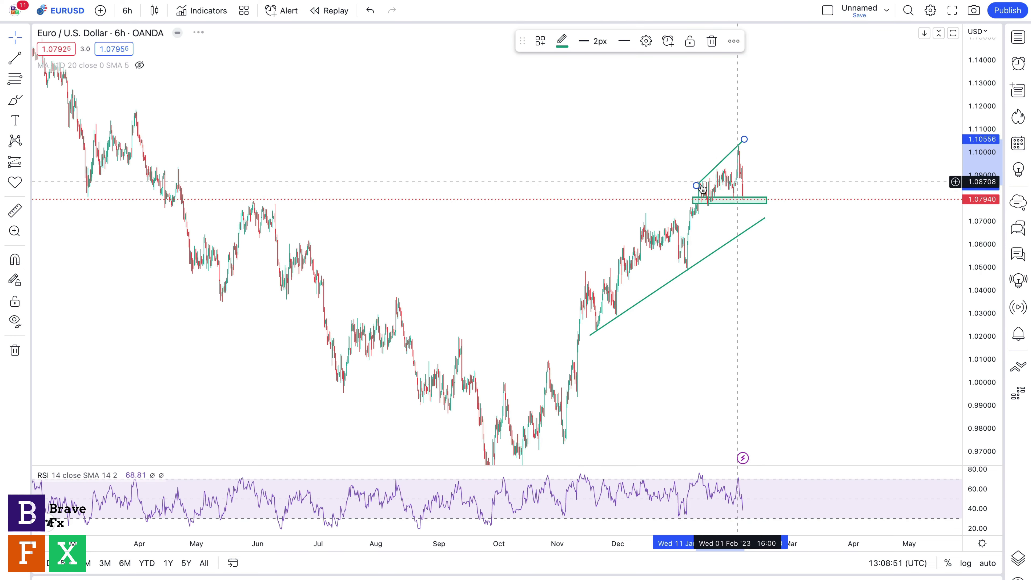
# Draw a falling trendline across the RSI peaks from 79.67 on 11 January to 67.99 on 9 February.
pyautogui.click(15, 58)
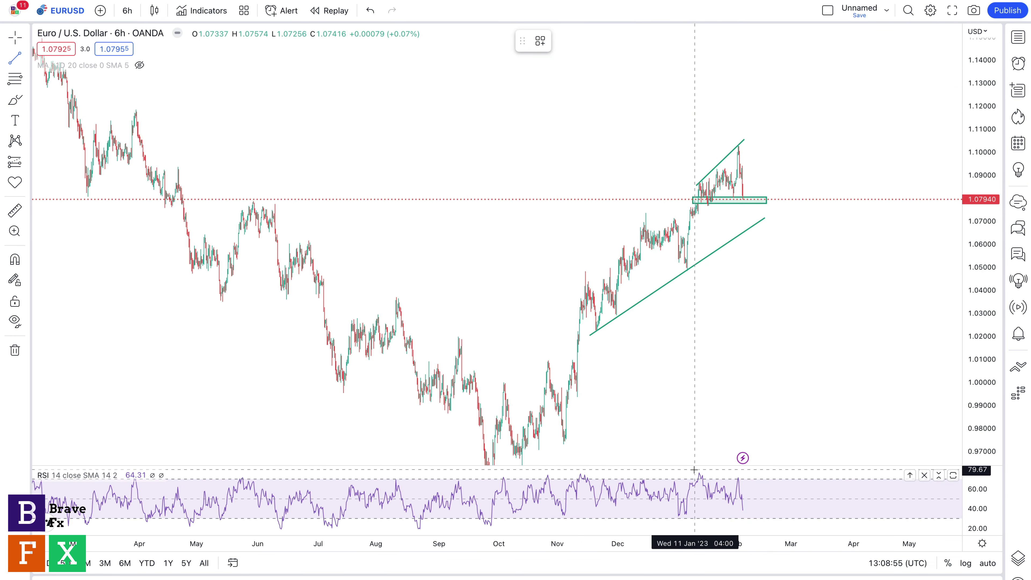
pyautogui.moveTo(753, 480); pyautogui.dragTo(754, 481)
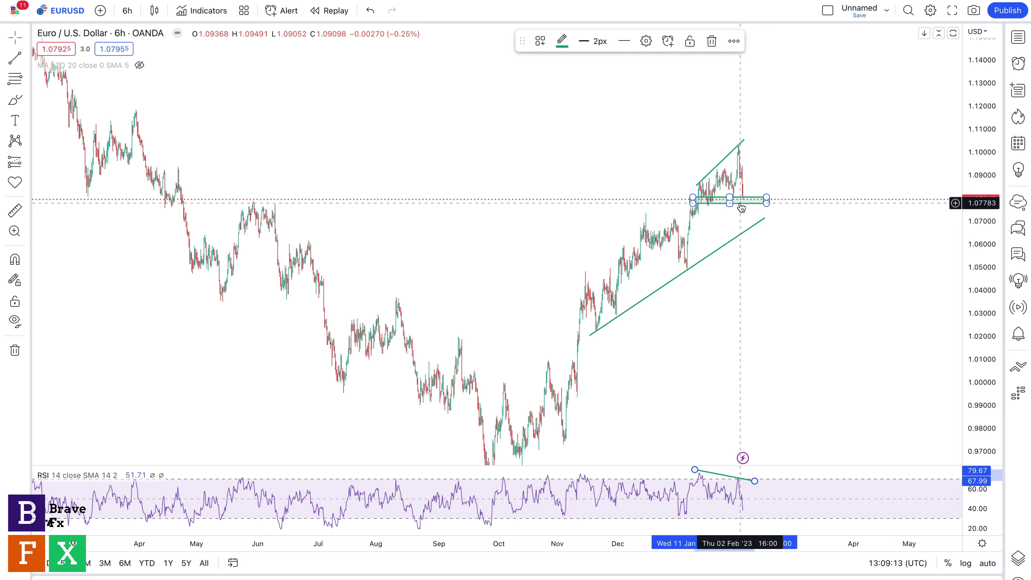
# Return EUR/USD to the 2-hour timeframe and delete the RSI trendline.
pyautogui.click(127, 11)
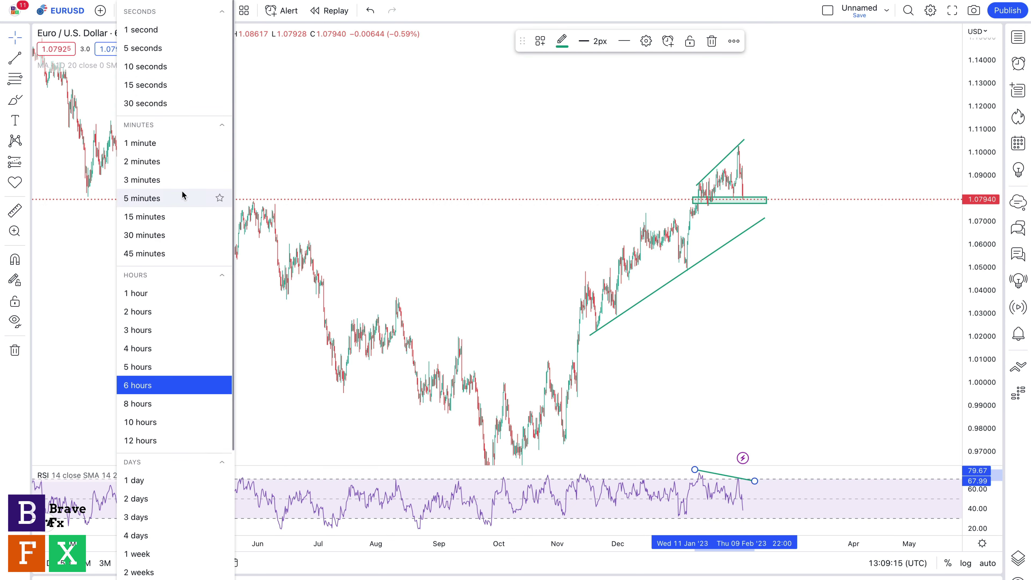
pyautogui.click(149, 311)
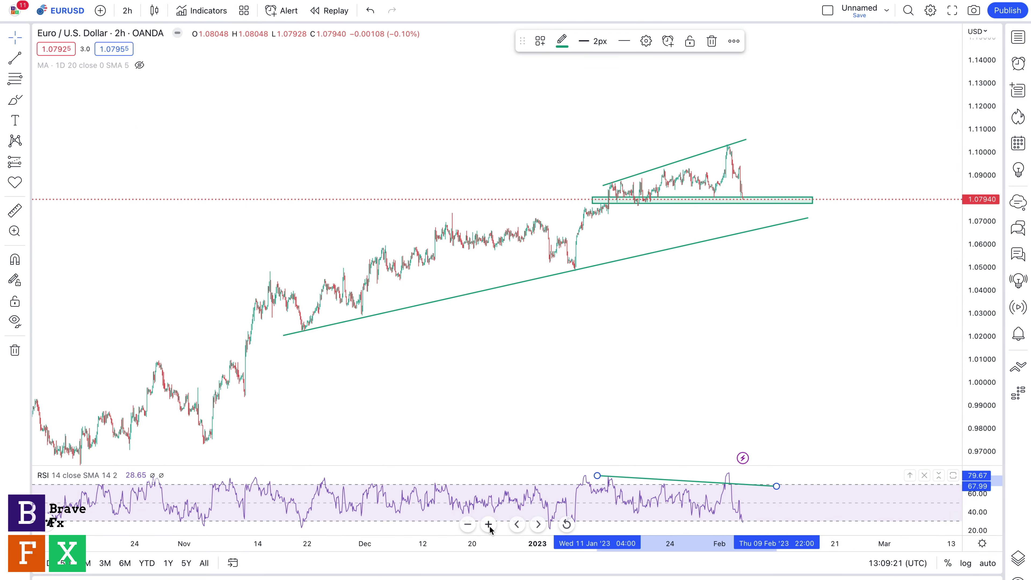
pyautogui.click(488, 524)
pyautogui.click(711, 41)
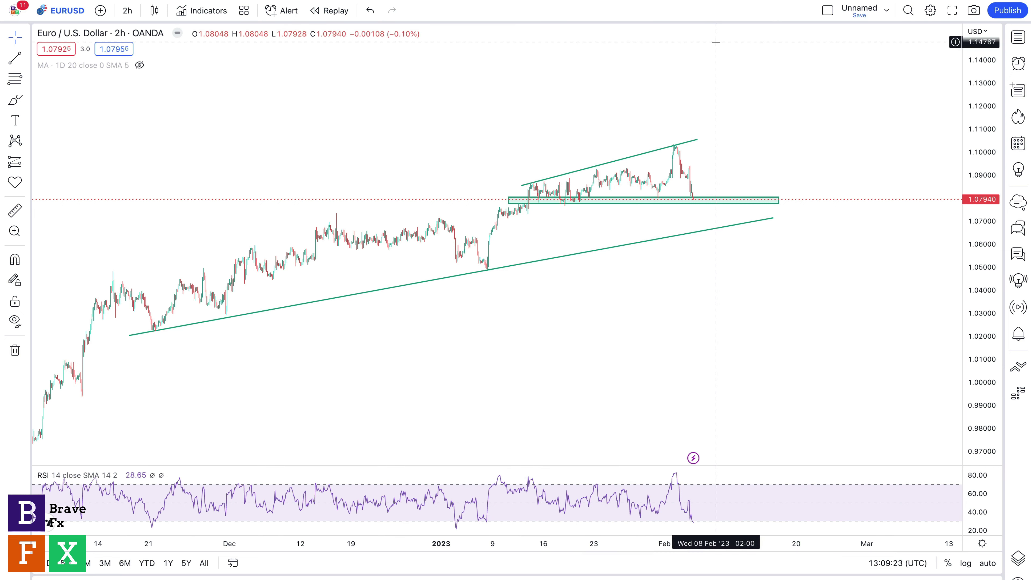
# Brush a projected EUR/USD path from the latest candle, swinging around the green support zone, then dropping to the rising trendline near 1.068.
pyautogui.moveTo(985, 325); pyautogui.dragTo(984, 260)
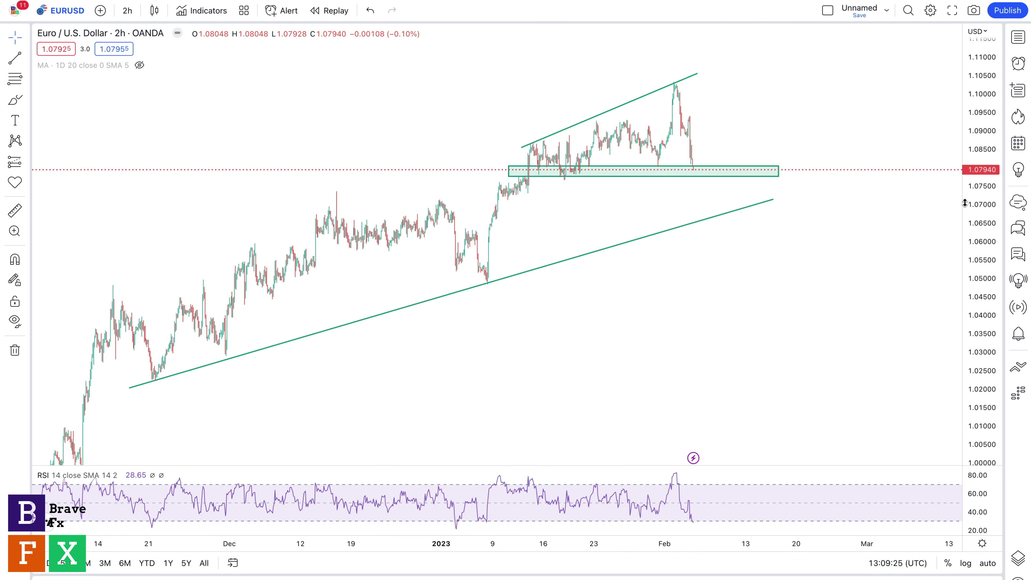
pyautogui.moveTo(807, 154); pyautogui.dragTo(817, 180)
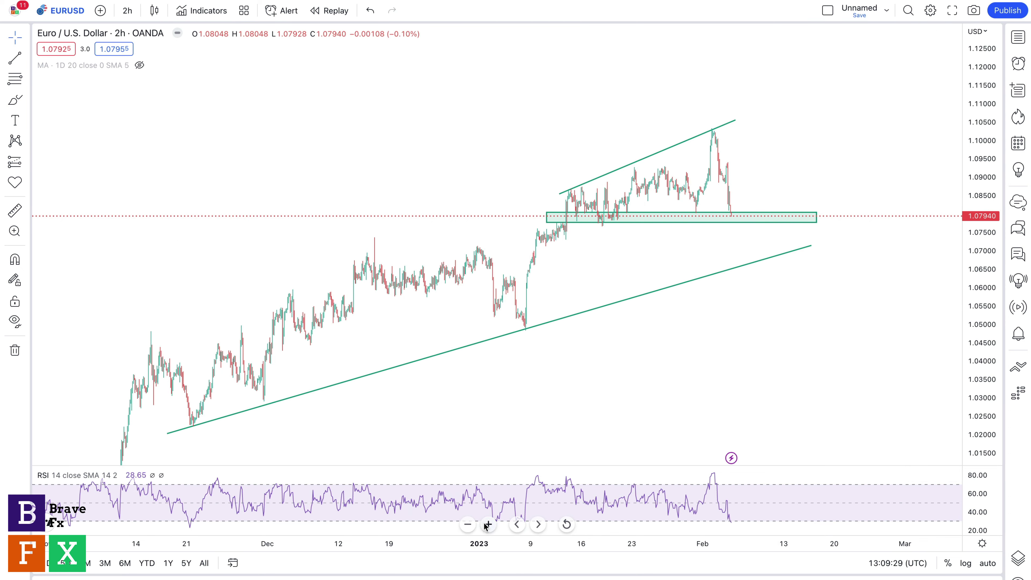
pyautogui.click(488, 527)
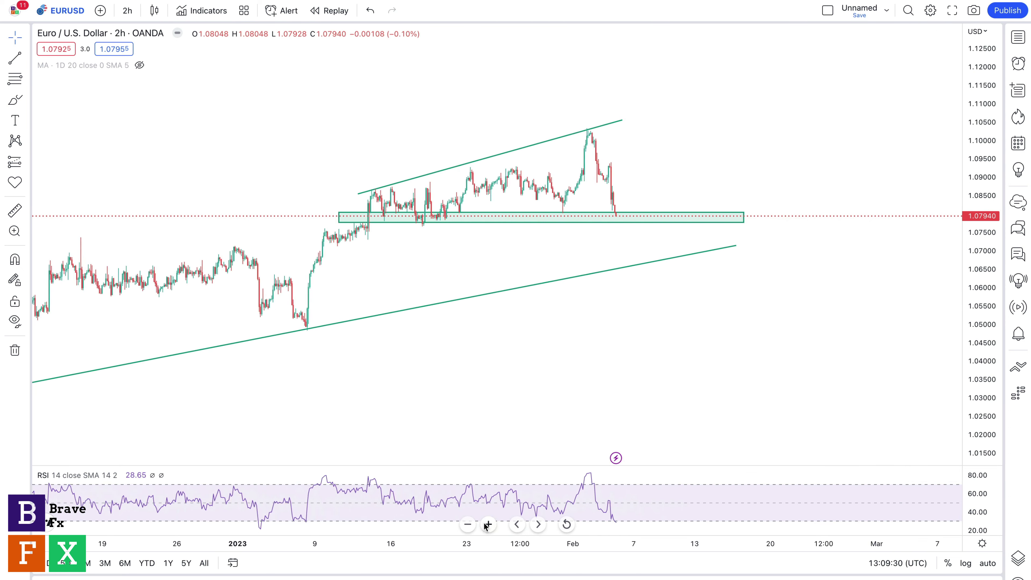
pyautogui.click(12, 105)
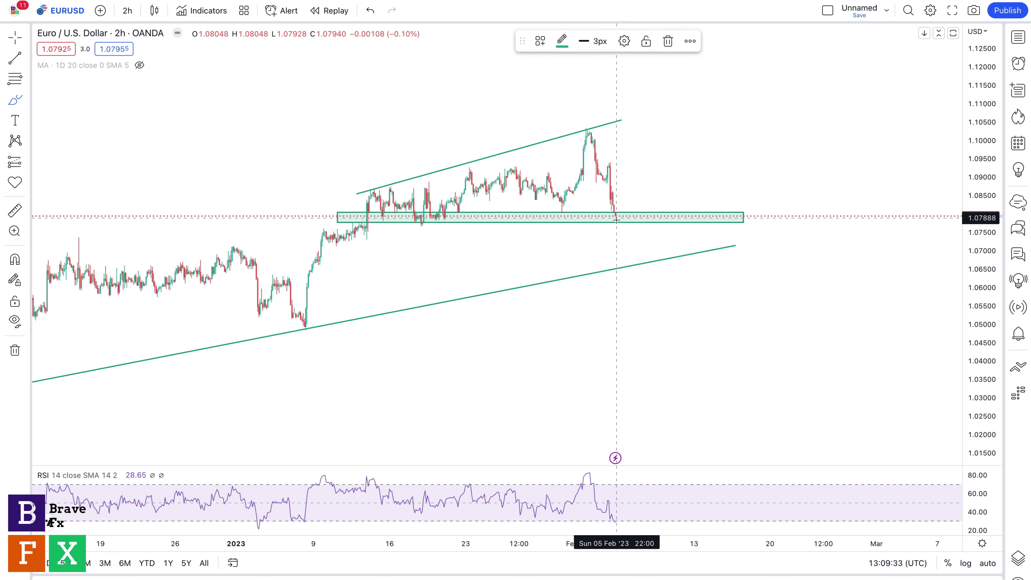
pyautogui.moveTo(618, 220)
pyautogui.mouseDown()
pyautogui.moveTo(652, 212)
pyautogui.moveTo(661, 259)
pyautogui.mouseUp()
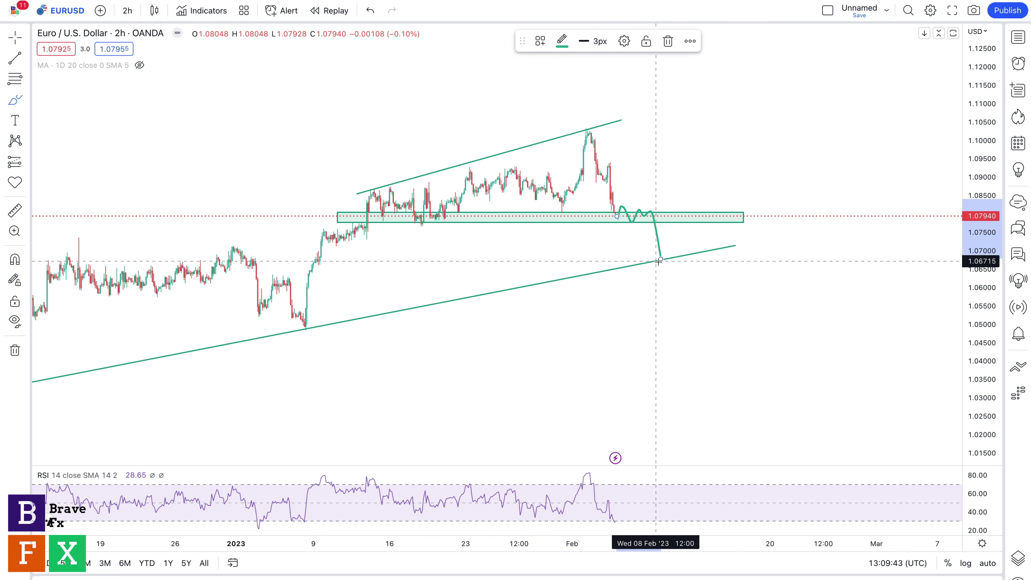
# Draw a rectangle zone below the support zone, about 1.0711 to 1.0681, from 14 December 2022 to 13 February 2023.
pyautogui.click(13, 40)
pyautogui.moveTo(199, 140)
pyautogui.mouseDown()
pyautogui.moveTo(359, 150)
pyautogui.moveTo(462, 128)
pyautogui.mouseUp()
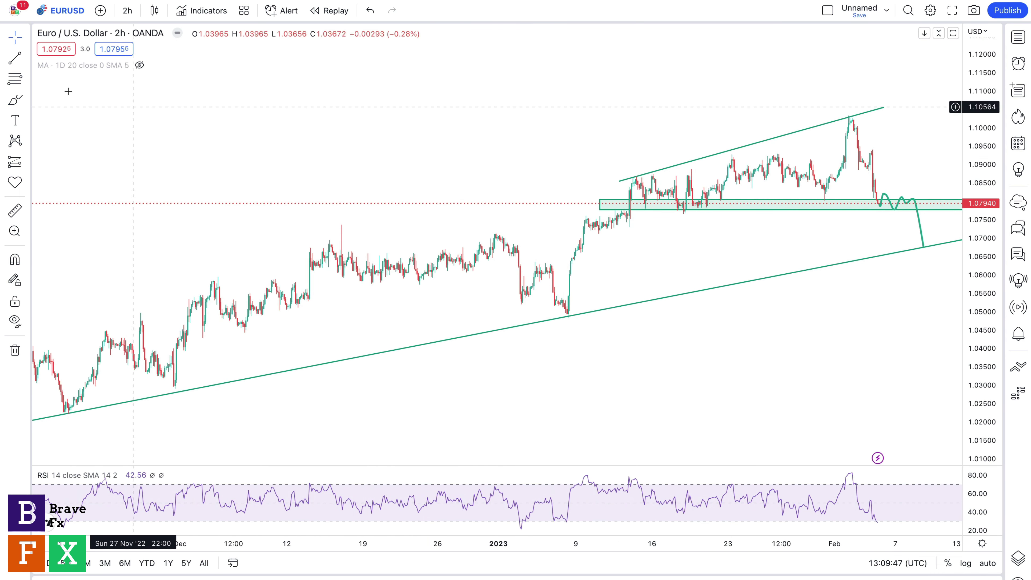
pyautogui.click(26, 100)
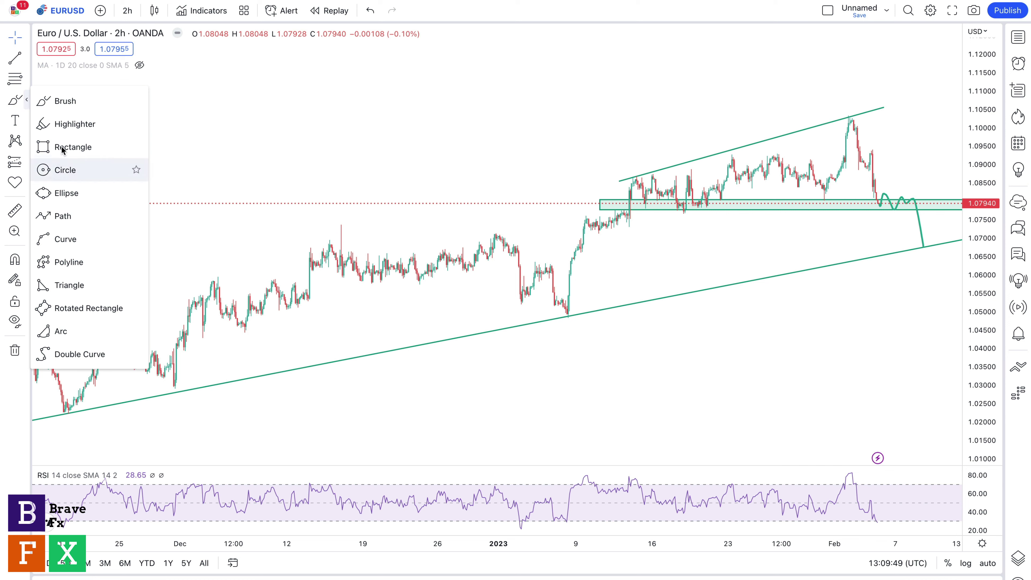
pyautogui.click(73, 146)
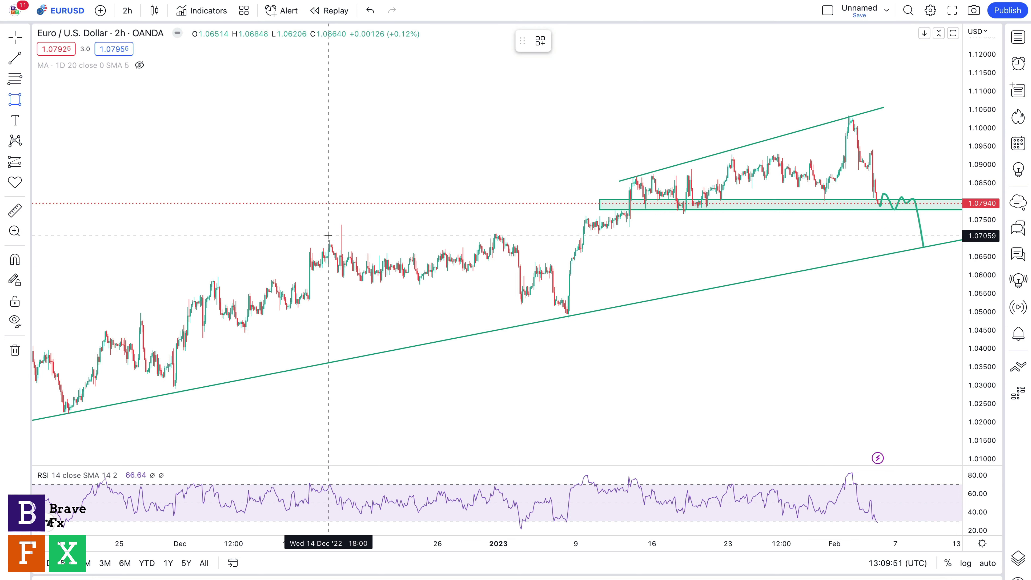
pyautogui.moveTo(328, 234)
pyautogui.mouseDown()
pyautogui.moveTo(843, 290)
pyautogui.moveTo(951, 245)
pyautogui.mouseUp()
pyautogui.click(956, 245)
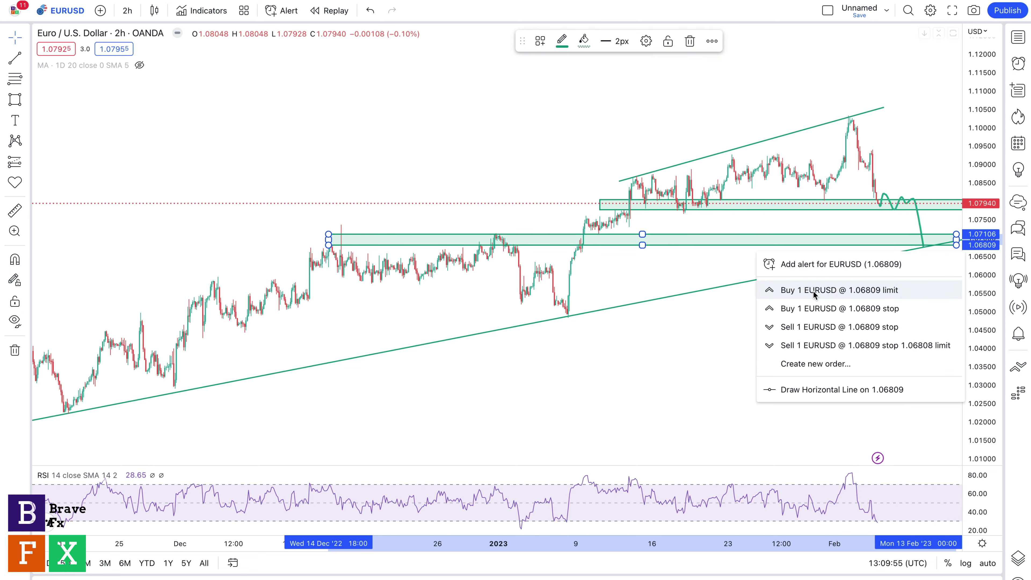
pyautogui.click(713, 350)
pyautogui.moveTo(713, 350); pyautogui.dragTo(566, 362)
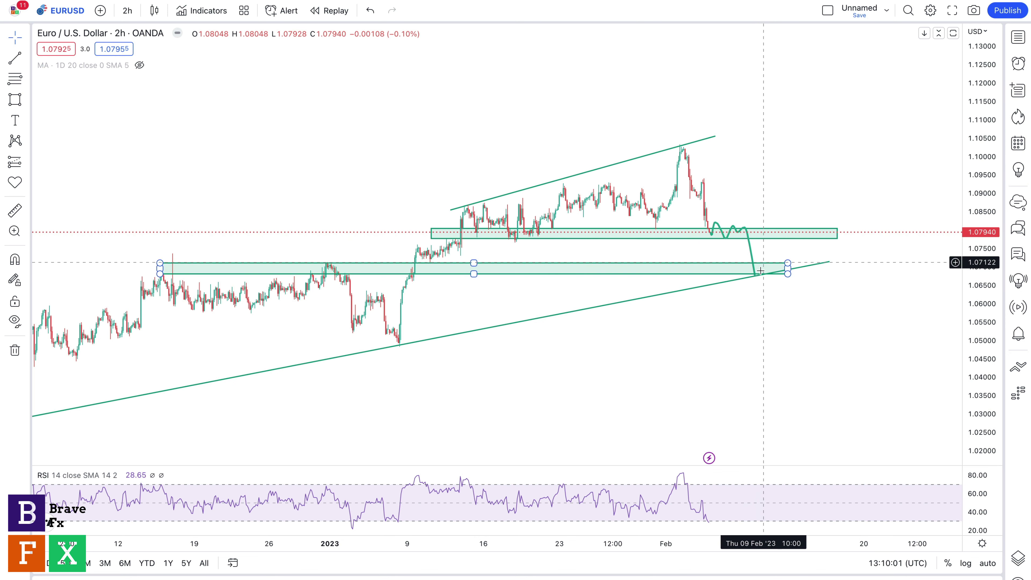
# Delete the lower rectangle zone between about 1.0711 and 1.0681 from the EUR/USD chart.
pyautogui.click(24, 141)
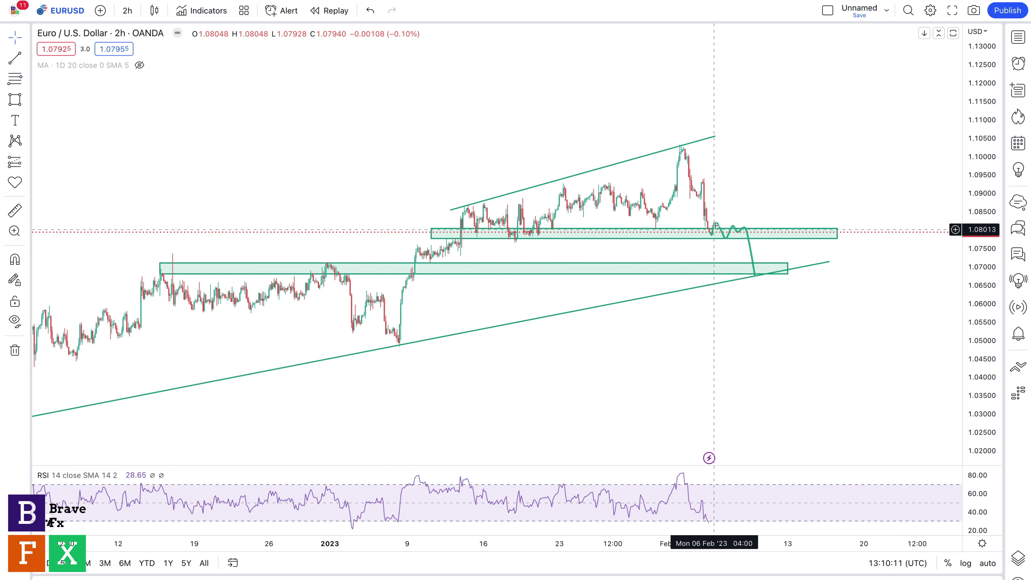
pyautogui.click(727, 238)
pyautogui.click(681, 265)
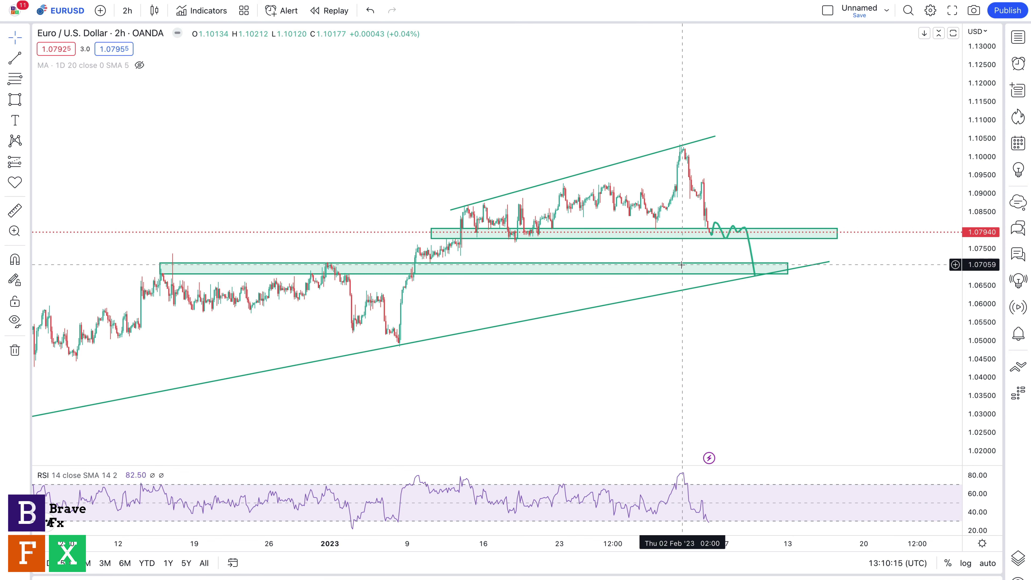
pyautogui.press('Delete')
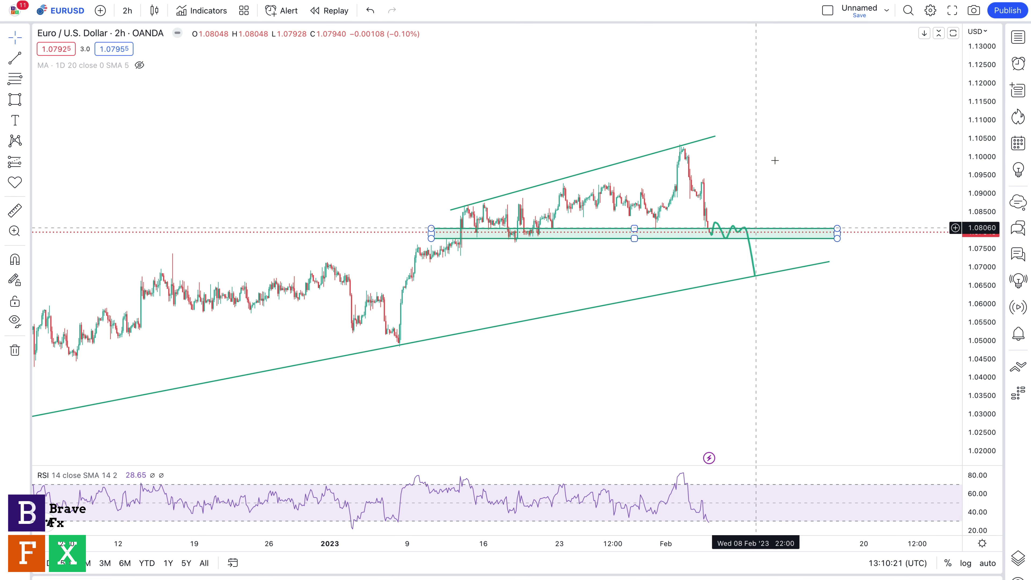
# Replace the projected EUR/USD path with a new brushed one swinging around the support zone and falling through the rising trendline to about 1.066.
pyautogui.click(783, 120)
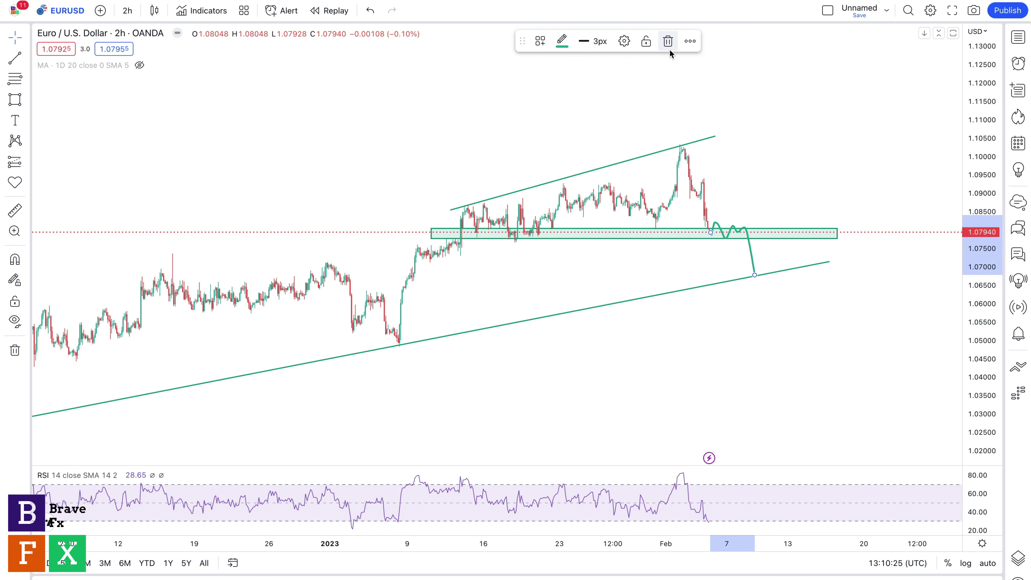
pyautogui.click(668, 41)
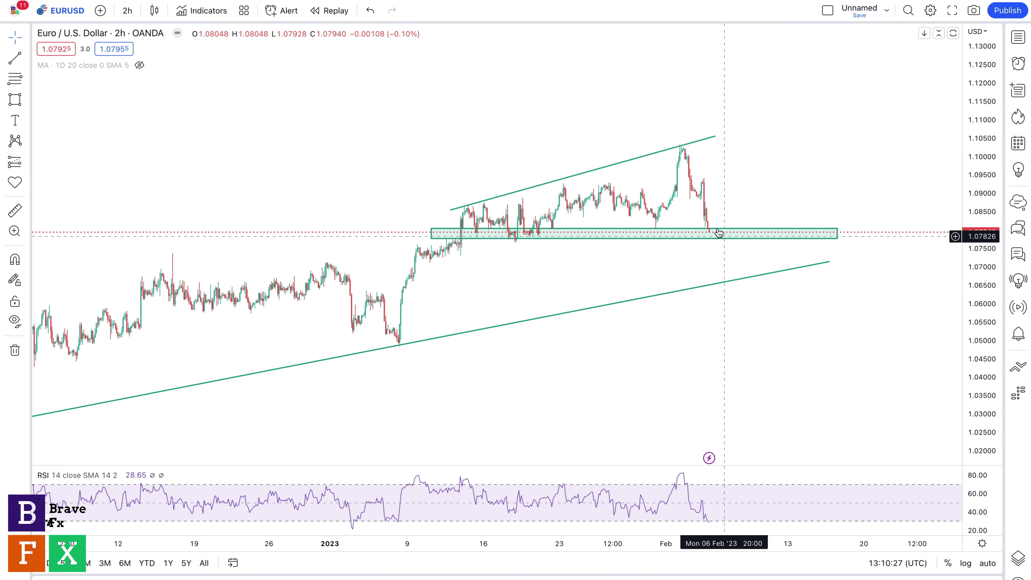
pyautogui.click(722, 244)
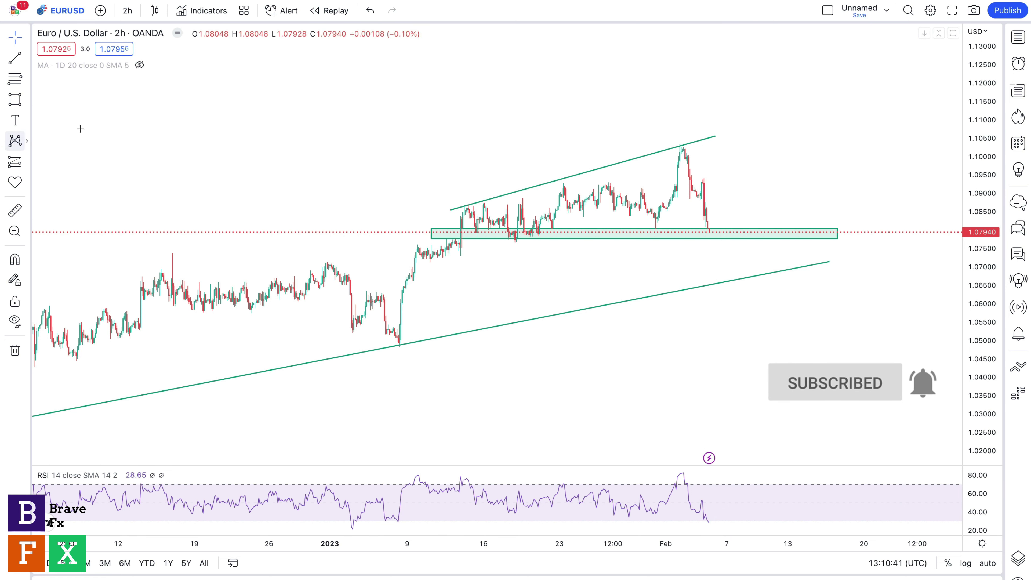
pyautogui.click(27, 100)
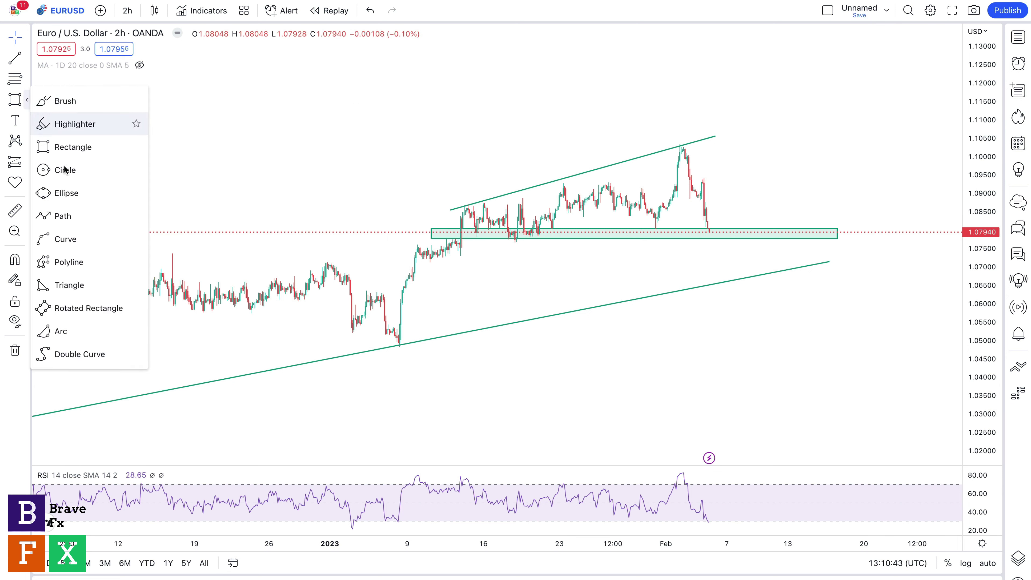
pyautogui.click(55, 106)
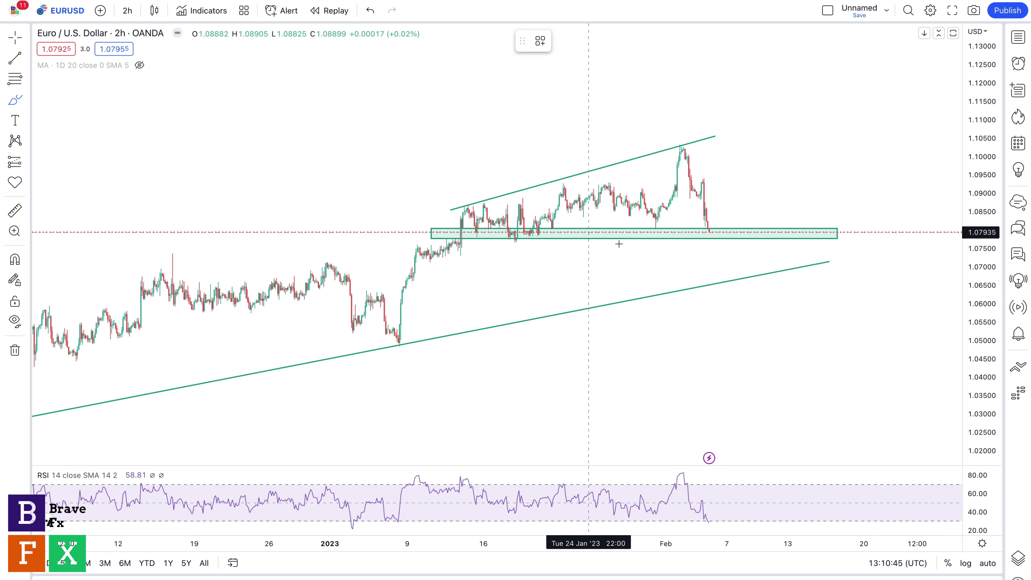
pyautogui.moveTo(709, 235)
pyautogui.mouseDown()
pyautogui.moveTo(714, 224)
pyautogui.moveTo(722, 234)
pyautogui.moveTo(747, 224)
pyautogui.moveTo(761, 283)
pyautogui.mouseUp()
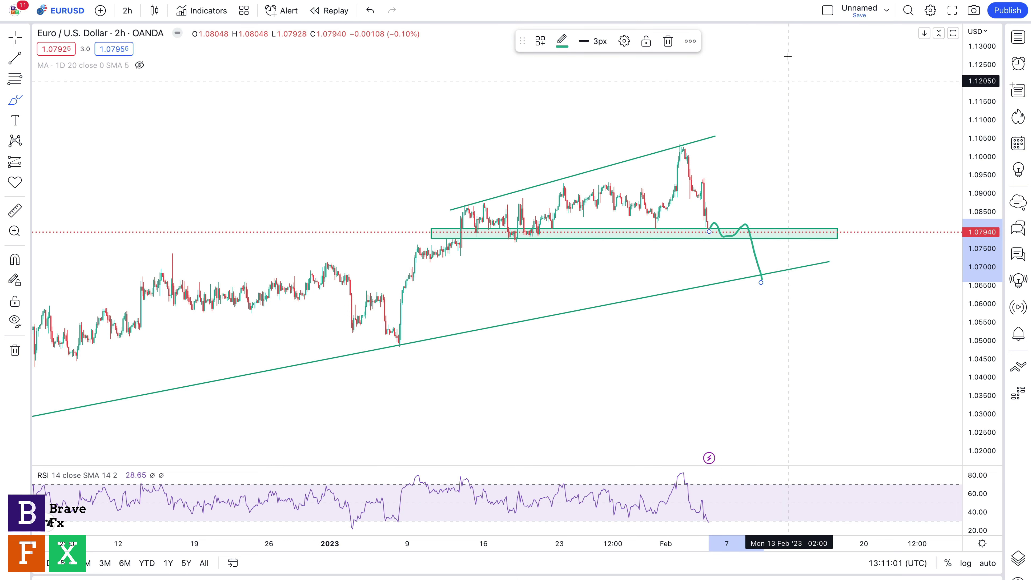
# Switch to the GBP/USD 4-hour chart and hide the watchlist to widen the chart area.
pyautogui.hotkey('ctrl', 'Tab')
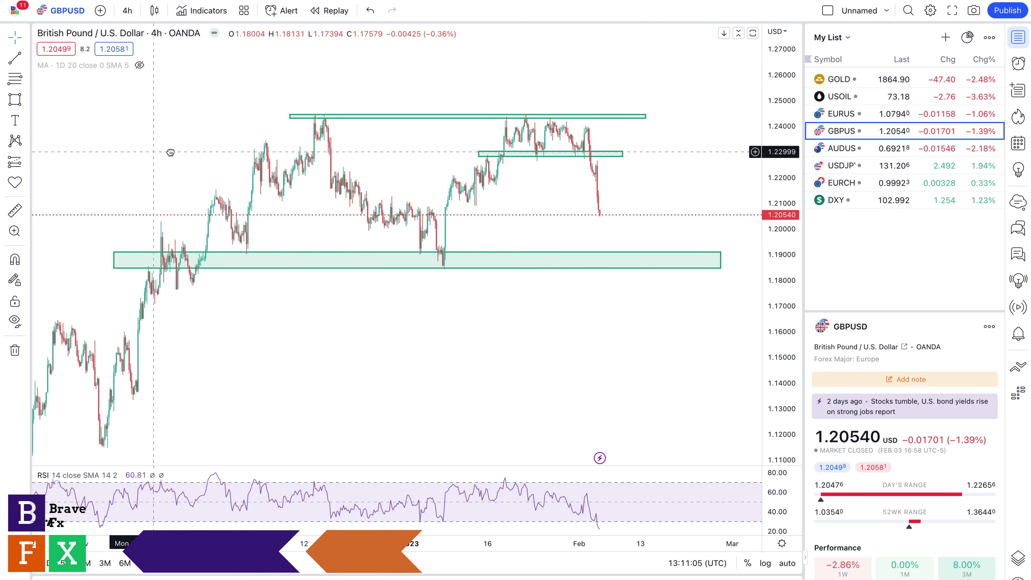
pyautogui.moveTo(170, 153); pyautogui.dragTo(229, 149)
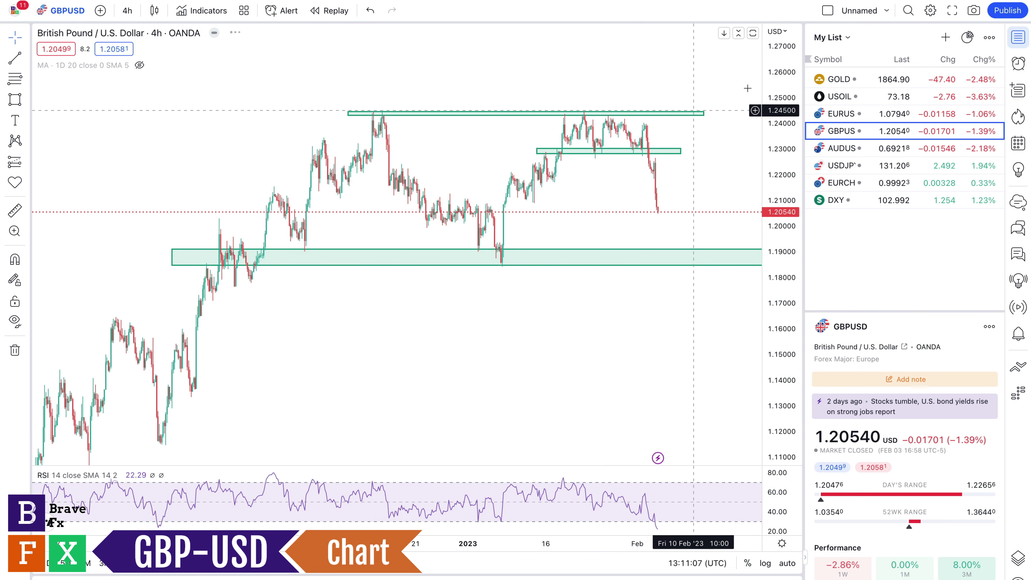
pyautogui.moveTo(774, 73); pyautogui.dragTo(773, 155)
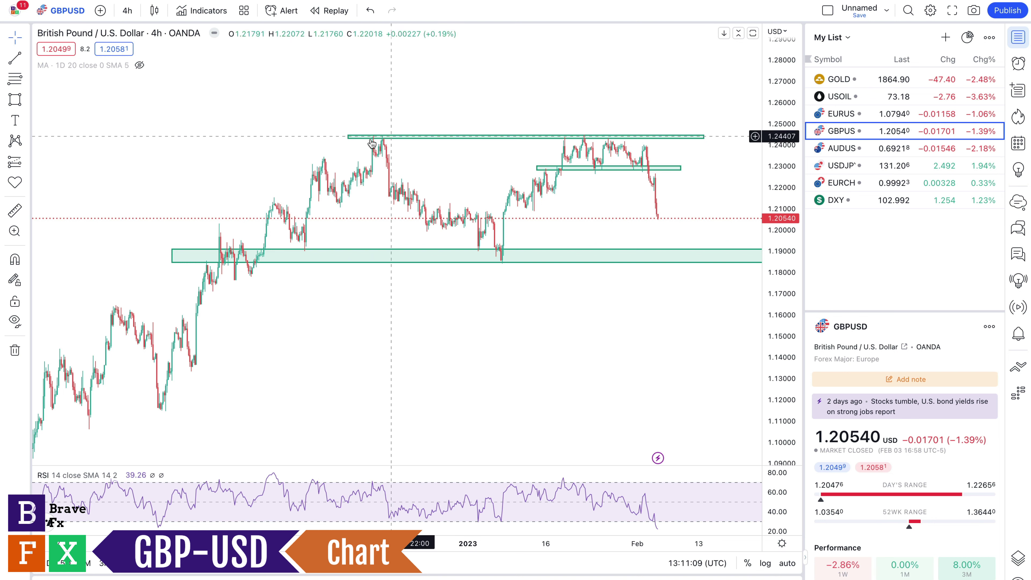
pyautogui.click(1019, 37)
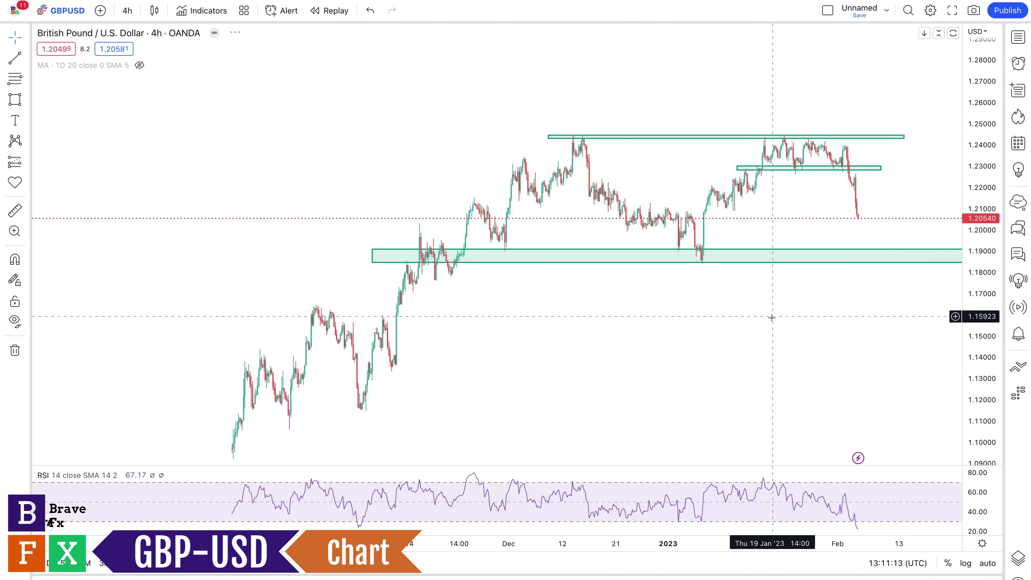
pyautogui.moveTo(753, 318); pyautogui.dragTo(649, 330)
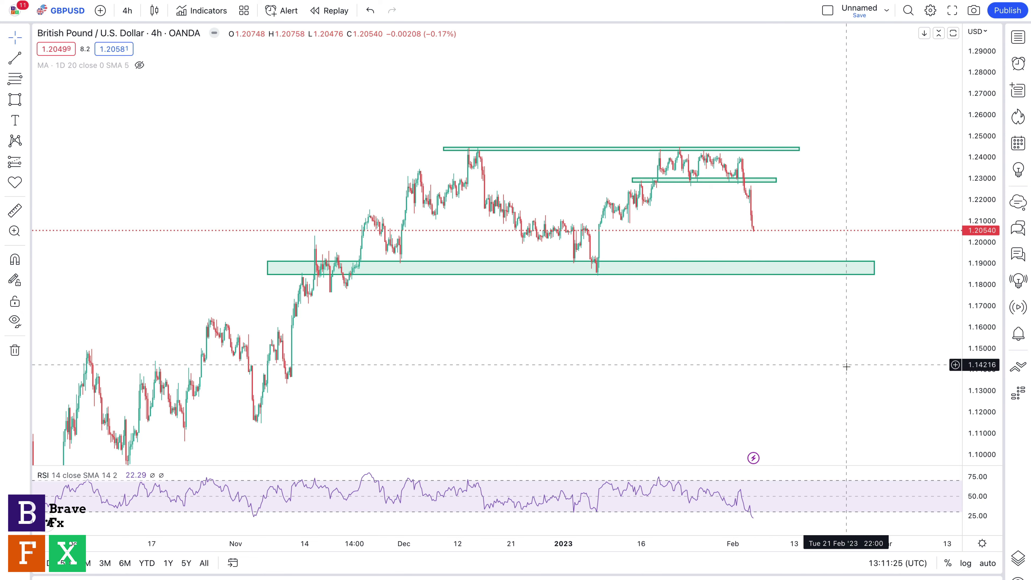
pyautogui.hscroll(3, 834, 364)
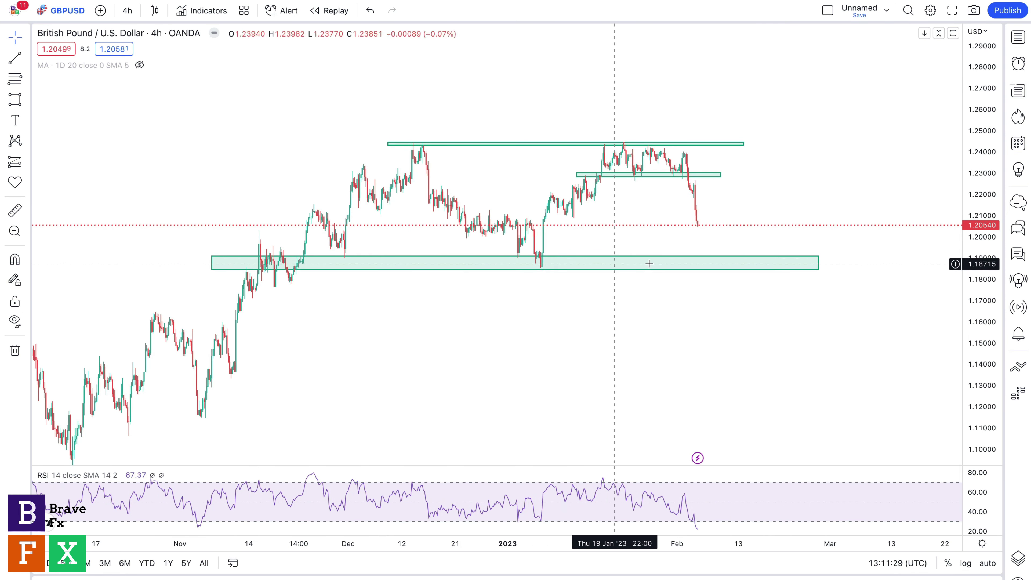
# Brush a GBP/USD path from the latest candle down to the lower green zone near 1.184, and brush and remove an RSI rebound-and-drop path.
pyautogui.click(26, 99)
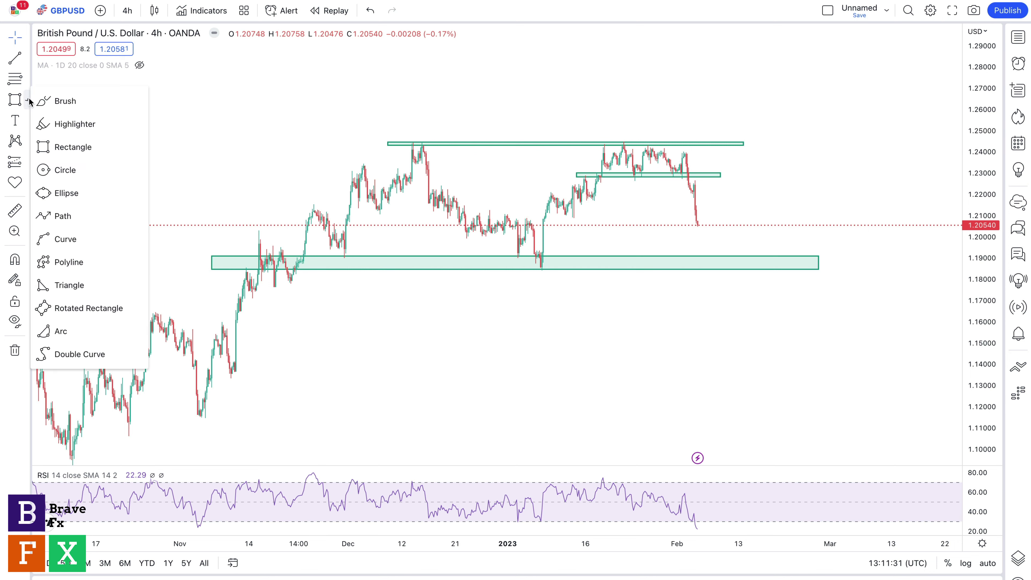
pyautogui.click(65, 101)
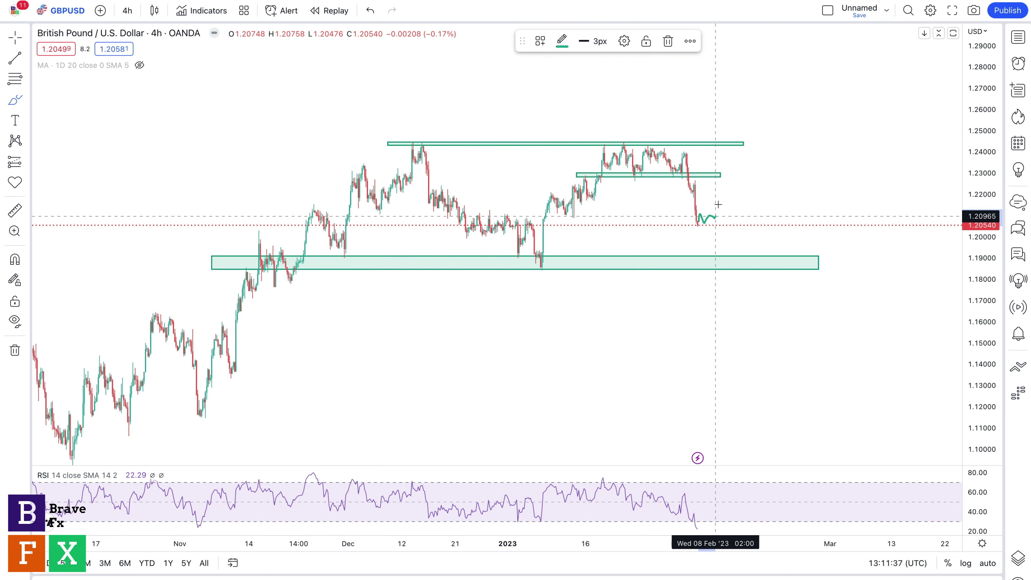
pyautogui.moveTo(721, 219); pyautogui.dragTo(733, 271)
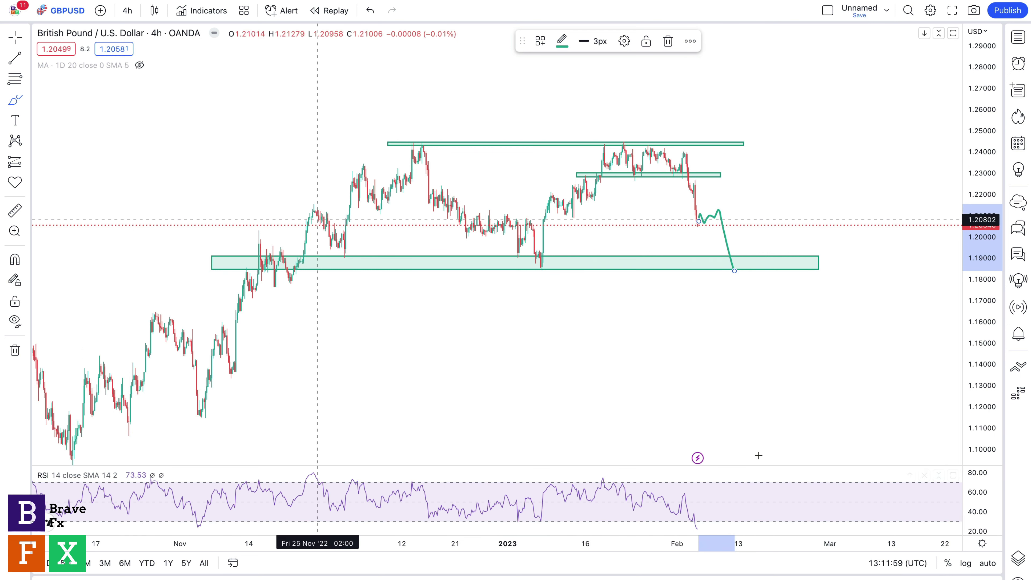
pyautogui.click(699, 527)
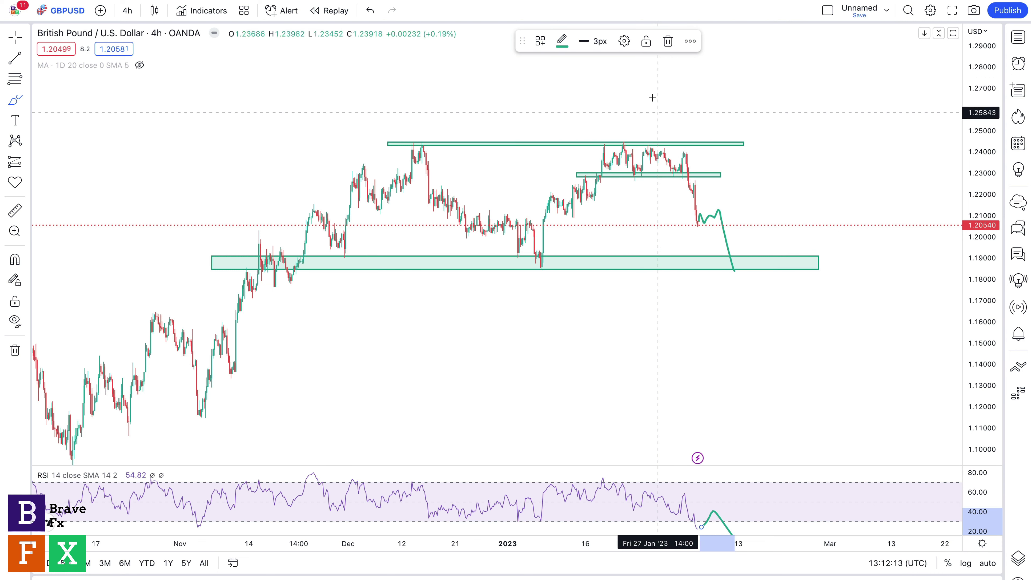
pyautogui.click(668, 41)
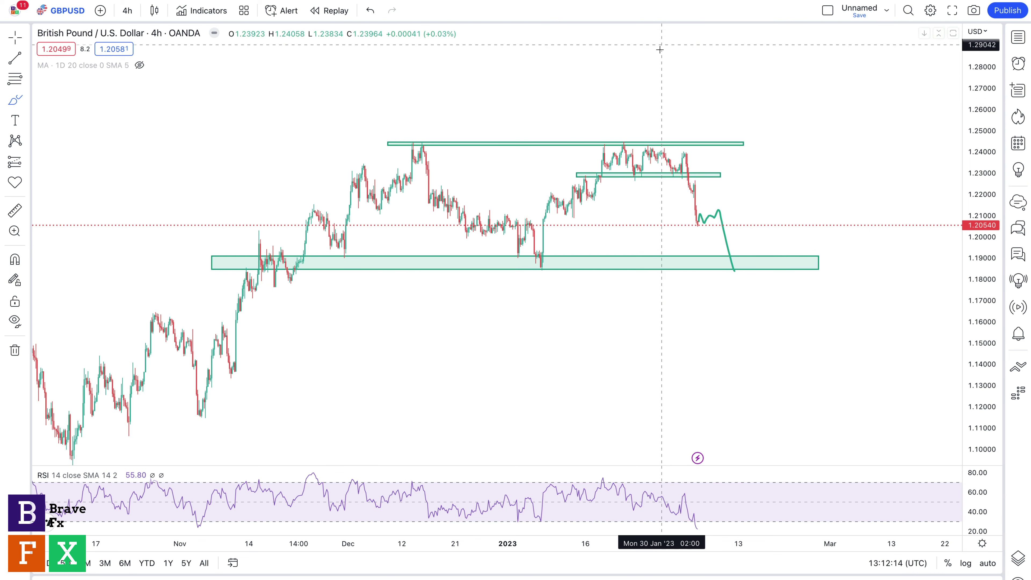
# Switch the GBP/USD chart to the 1-hour timeframe and remove the stray brush stroke below the candles.
pyautogui.click(127, 10)
pyautogui.click(154, 300)
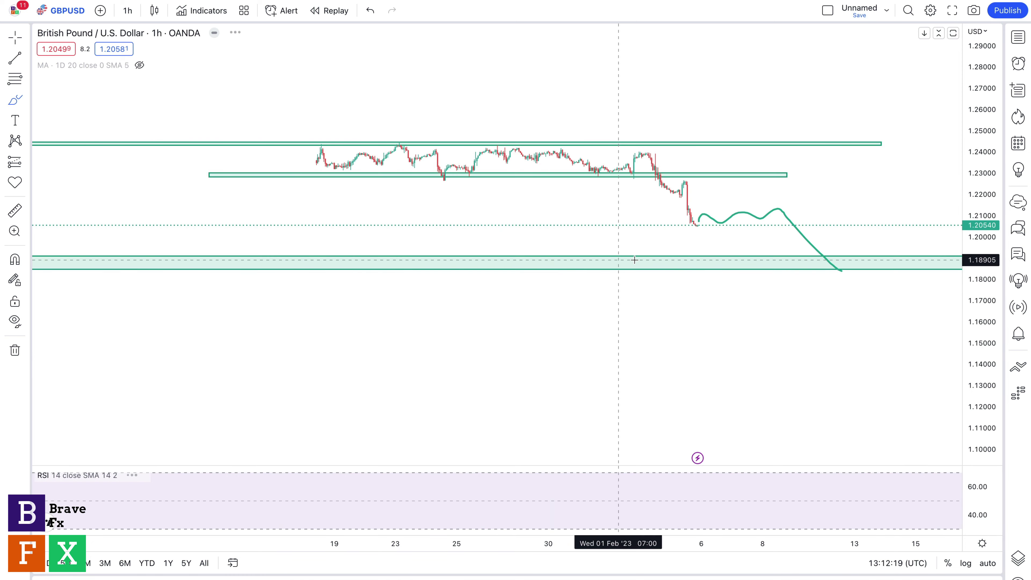
pyautogui.moveTo(980, 344); pyautogui.dragTo(970, 204)
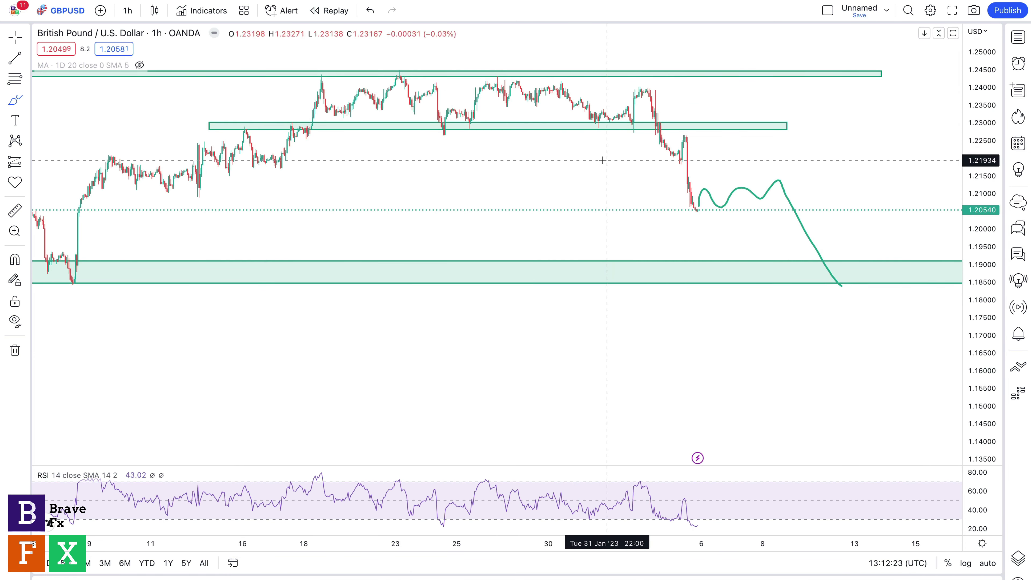
pyautogui.moveTo(602, 163); pyautogui.dragTo(605, 207)
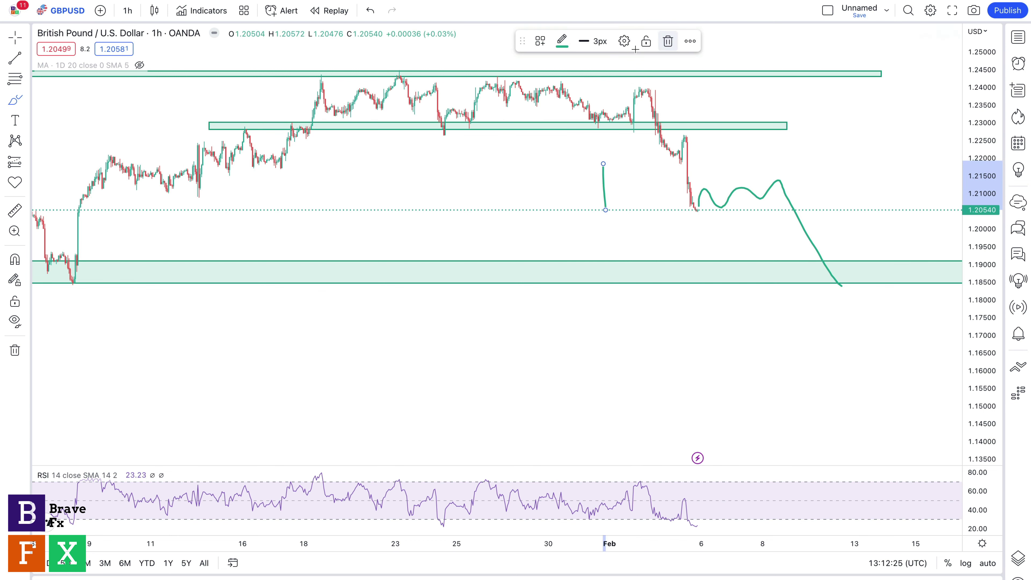
pyautogui.click(668, 41)
pyautogui.click(16, 37)
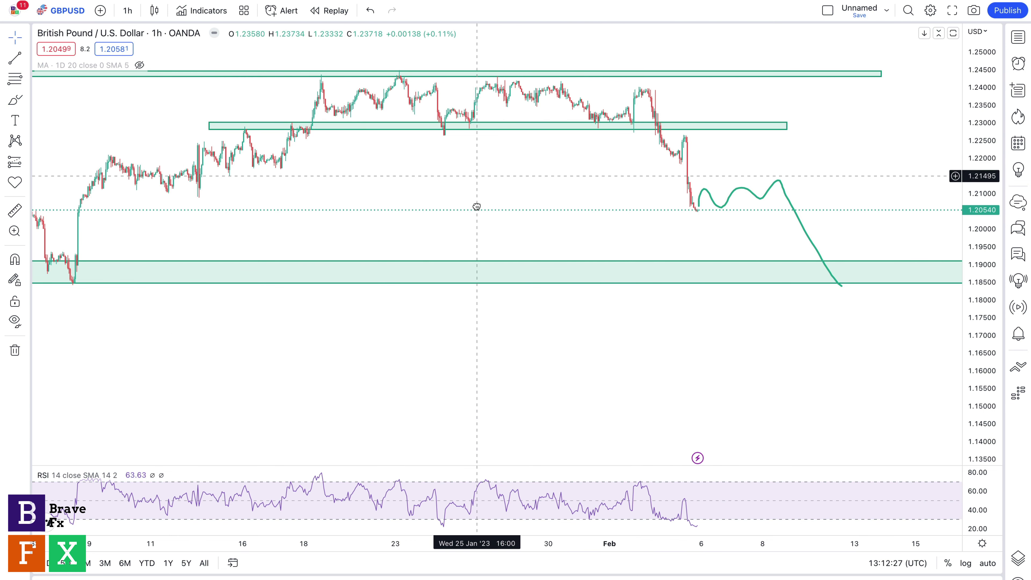
pyautogui.moveTo(477, 207); pyautogui.dragTo(487, 331)
pyautogui.moveTo(973, 132); pyautogui.dragTo(973, 82)
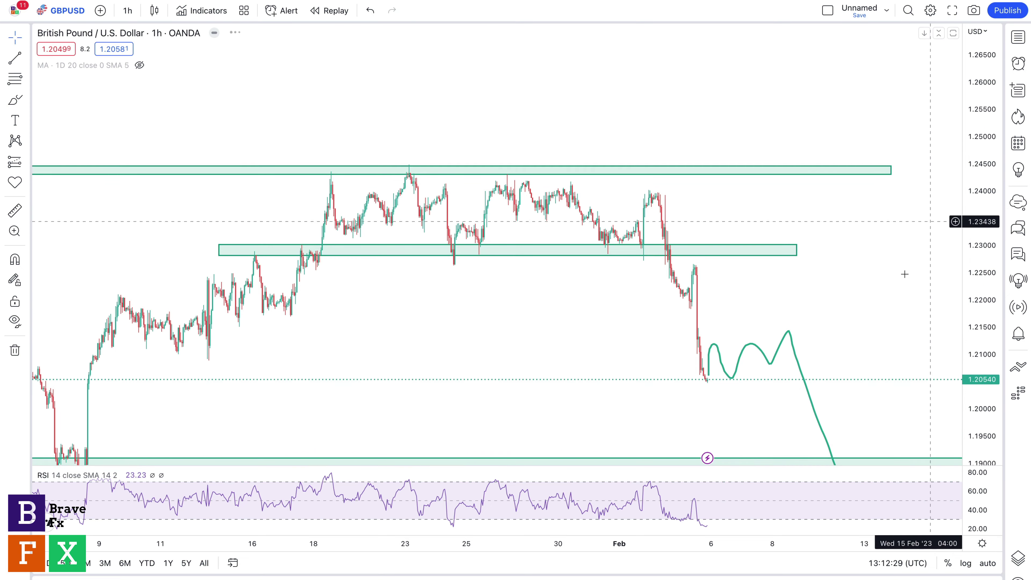
pyautogui.moveTo(905, 272); pyautogui.dragTo(906, 140)
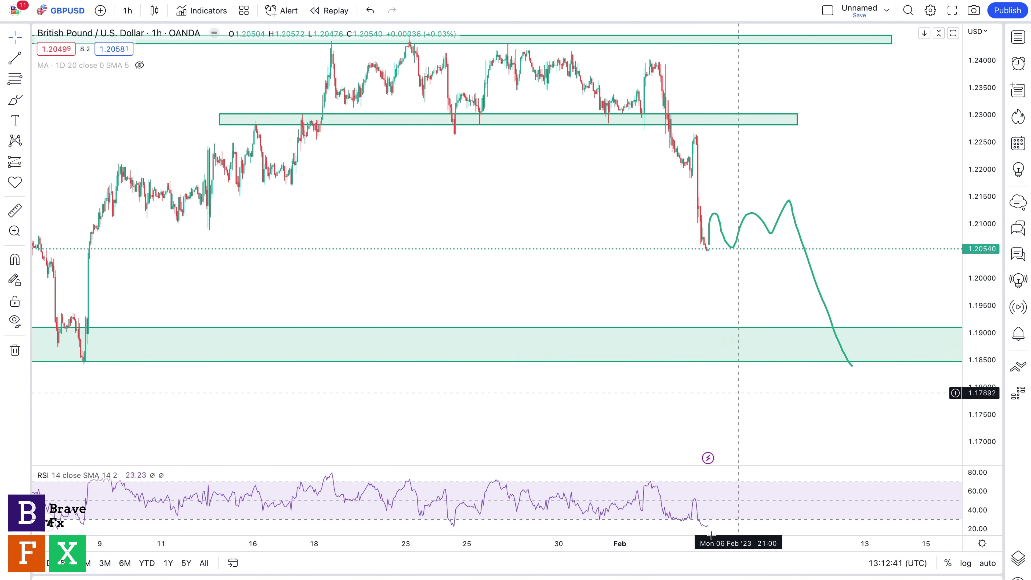
# Replace the projected GBP/USD path with a new brushed path from the latest candle down to the lower green zone near 1.19.
pyautogui.click(766, 228)
pyautogui.click(676, 42)
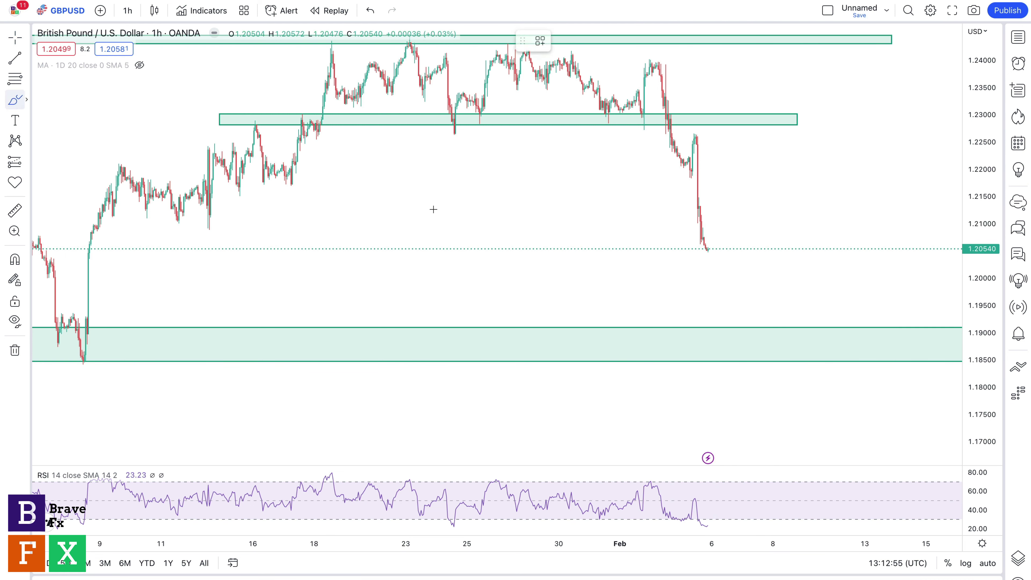
pyautogui.moveTo(707, 249)
pyautogui.mouseDown()
pyautogui.moveTo(711, 235)
pyautogui.moveTo(739, 233)
pyautogui.moveTo(775, 334)
pyautogui.mouseUp()
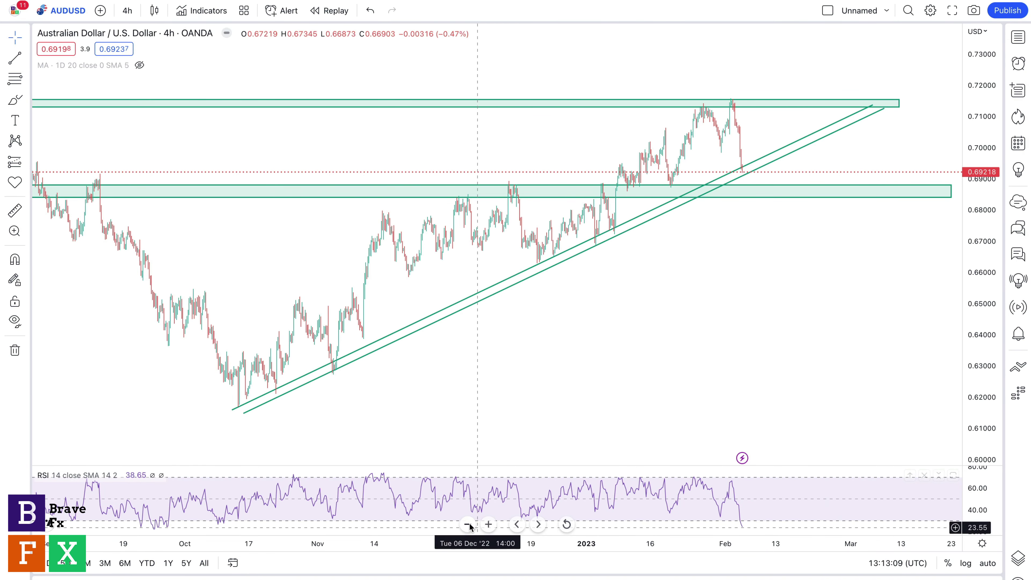
# Zoom out on the AUD/USD 4-hour chart to view both green zones and the rising trendlines in full.
pyautogui.click(467, 524)
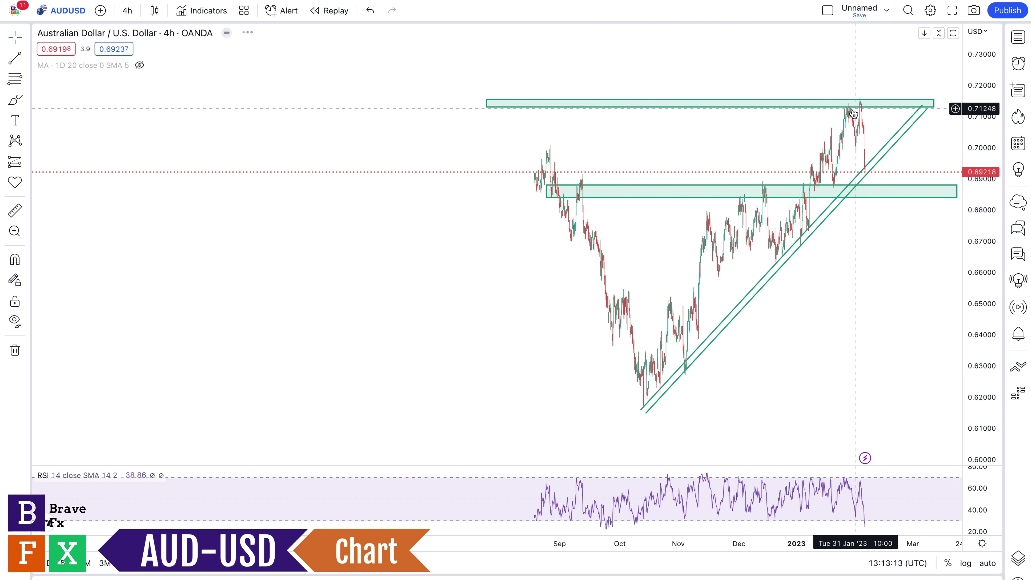
pyautogui.moveTo(804, 84); pyautogui.dragTo(786, 89)
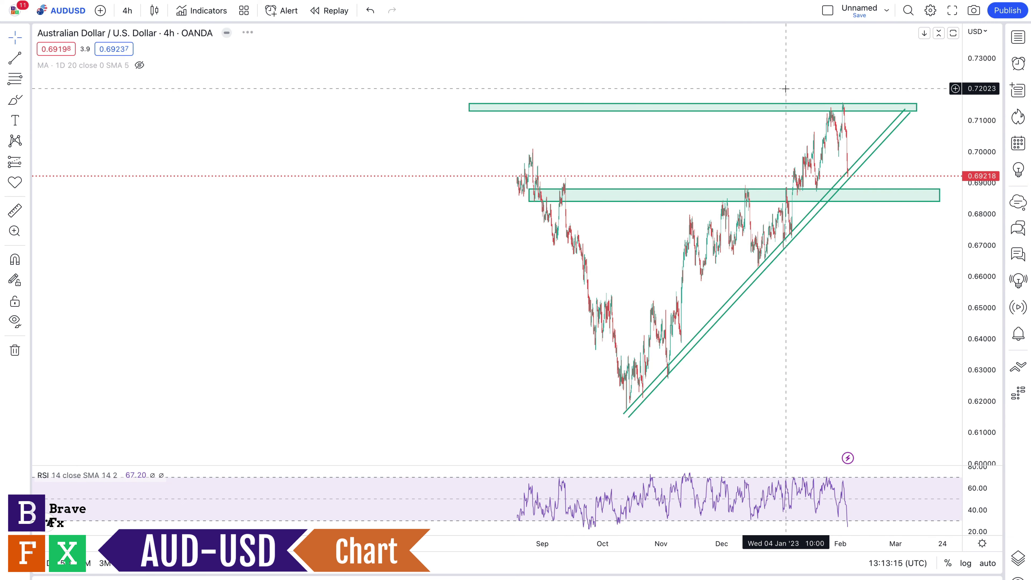
# Brush an AUD/USD path sideways along the lower green zone, branching up to about 0.733 and down to about 0.645.
pyautogui.moveTo(604, 83); pyautogui.dragTo(469, 106)
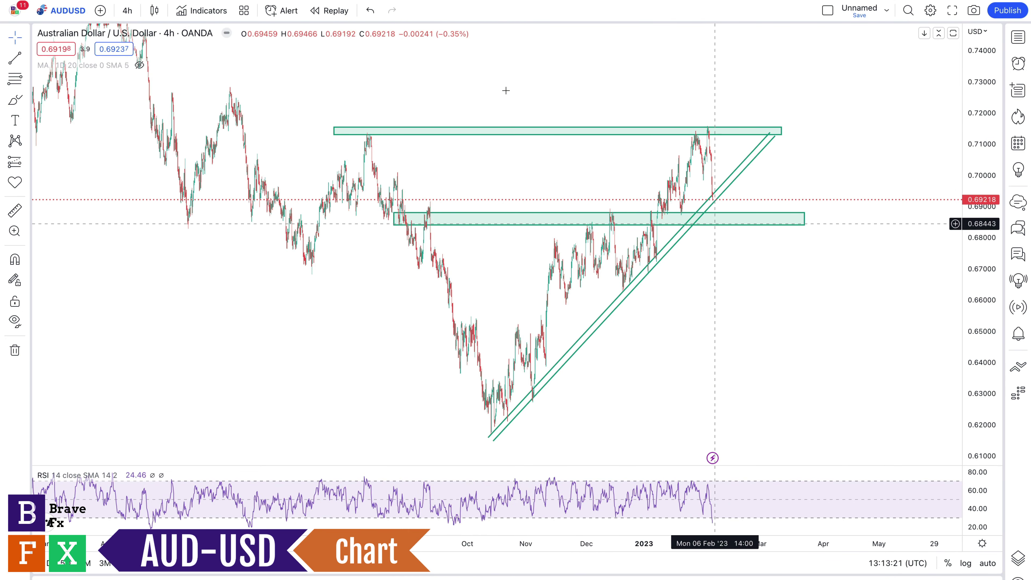
pyautogui.moveTo(527, 108); pyautogui.dragTo(578, 142)
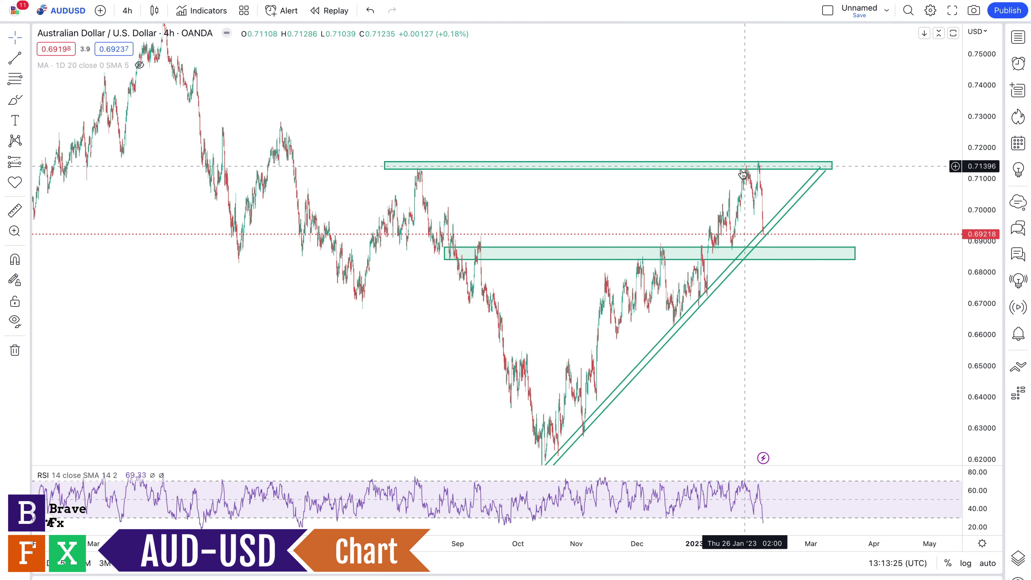
pyautogui.moveTo(681, 134); pyautogui.dragTo(684, 162)
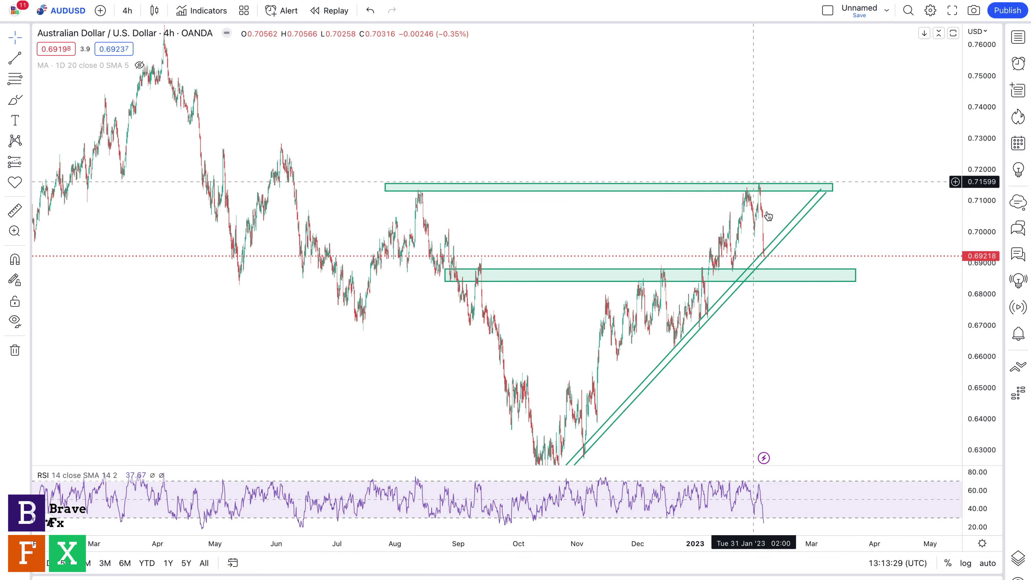
pyautogui.moveTo(778, 325); pyautogui.dragTo(771, 279)
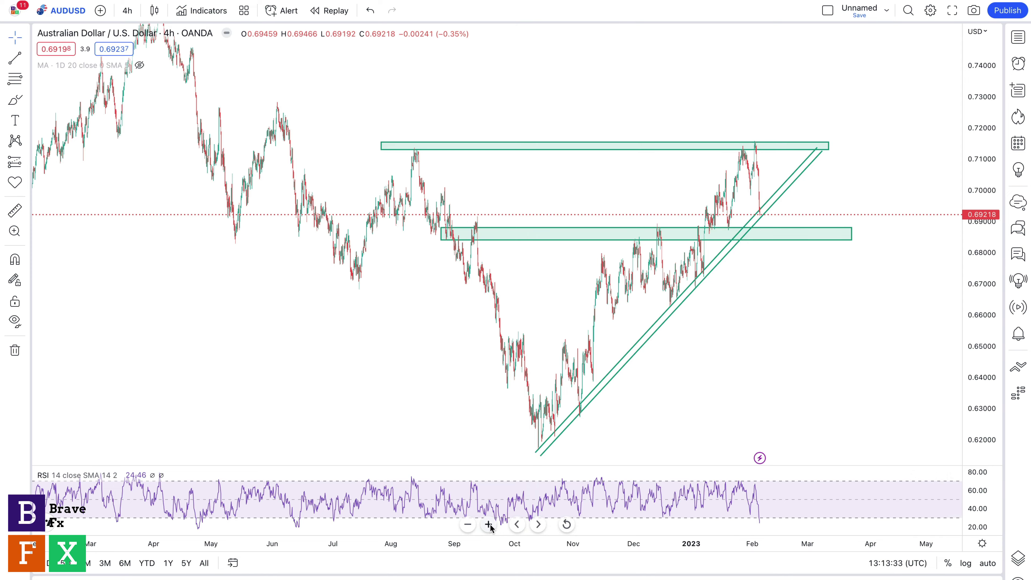
pyautogui.click(489, 525)
pyautogui.click(489, 525)
pyautogui.moveTo(612, 359); pyautogui.dragTo(812, 347)
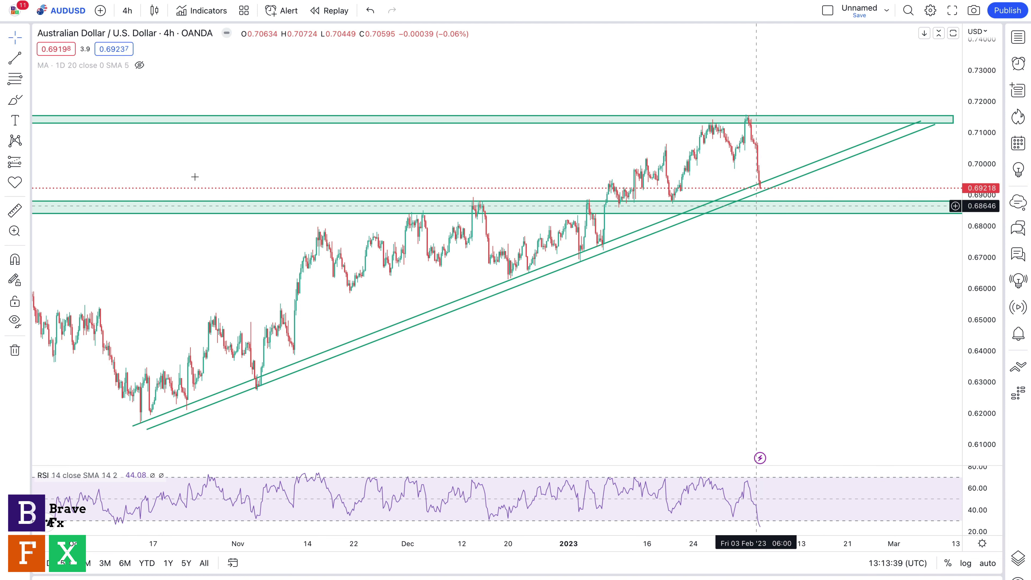
pyautogui.click(14, 100)
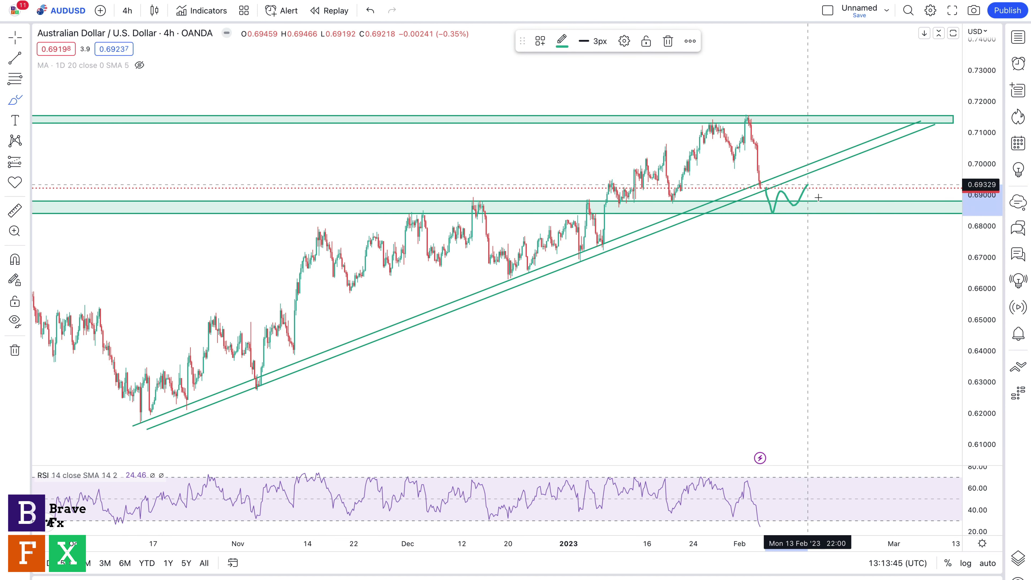
pyautogui.moveTo(849, 210); pyautogui.dragTo(889, 60)
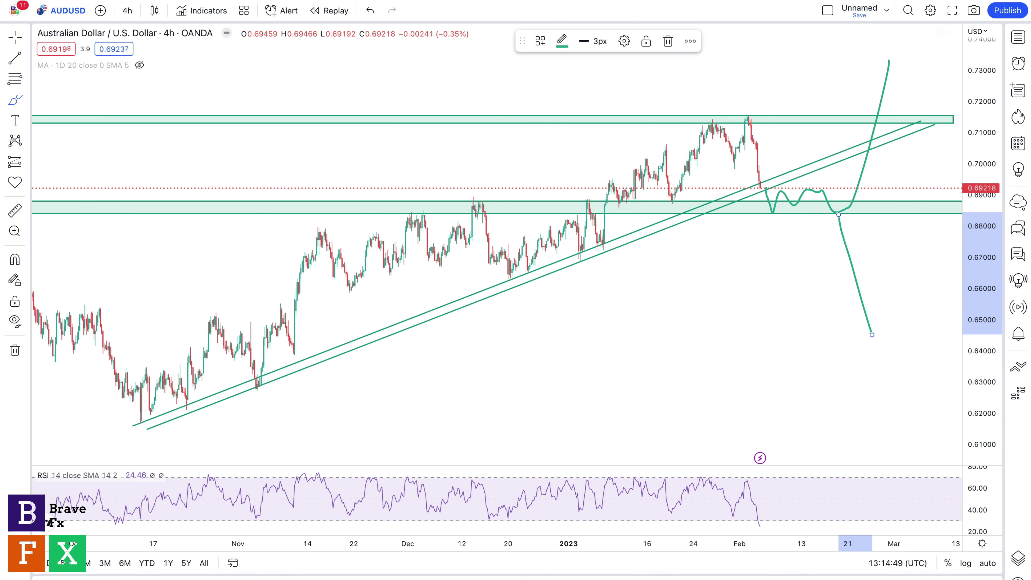
# Review the projected paths on the gold, EUR/USD and GBP/USD charts, and return to the AUD/USD chart.
pyautogui.click(336, 1)
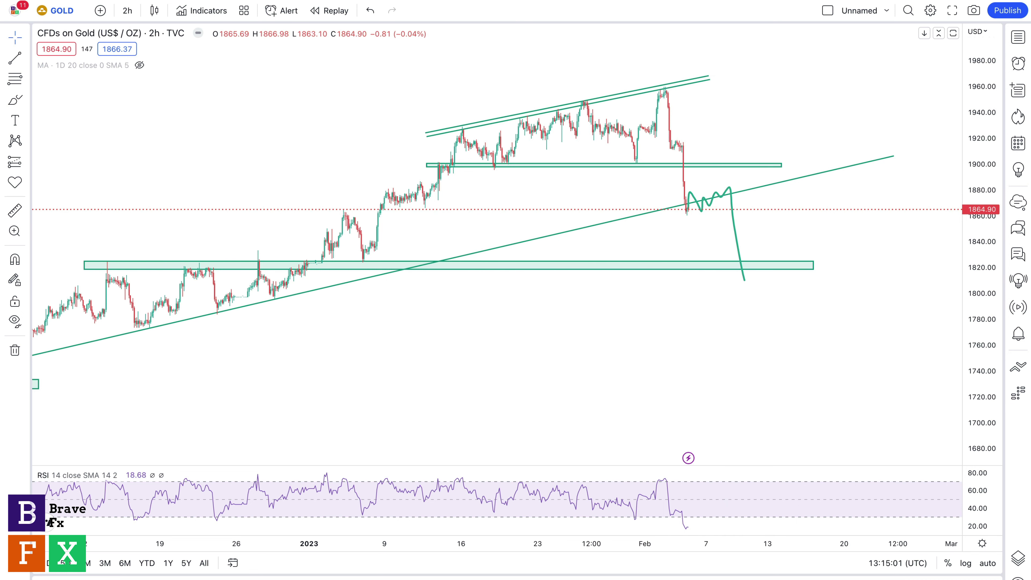
pyautogui.hotkey('ctrl', 'Tab')
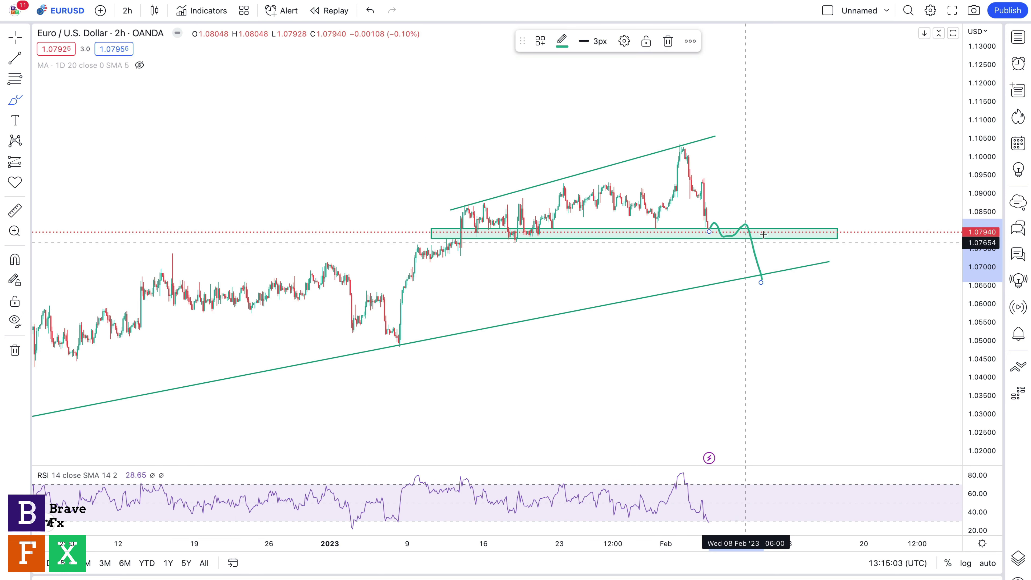
pyautogui.hotkey('ctrl', 'Tab')
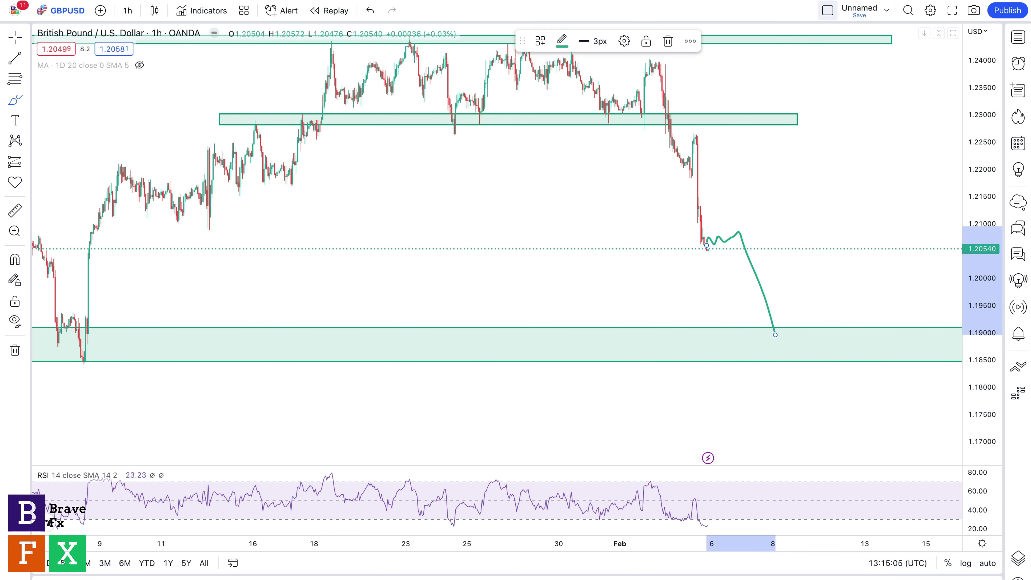
pyautogui.press('space')
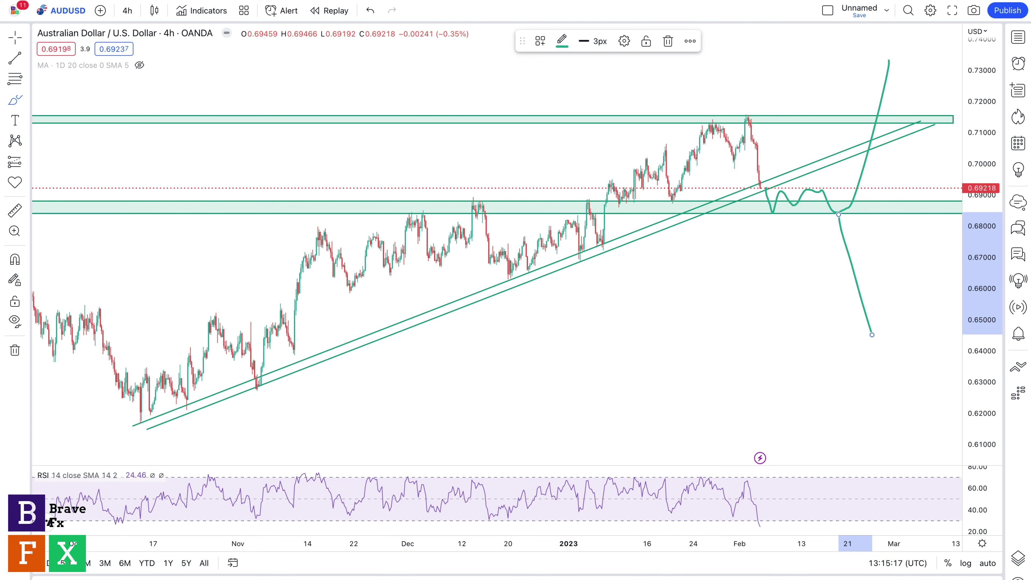
# Compare the projected paths on the EUR/USD, GBP/USD and AUD/USD charts, and switch from the Brush to the cross cursor on GBP/USD.
pyautogui.click(719, 1)
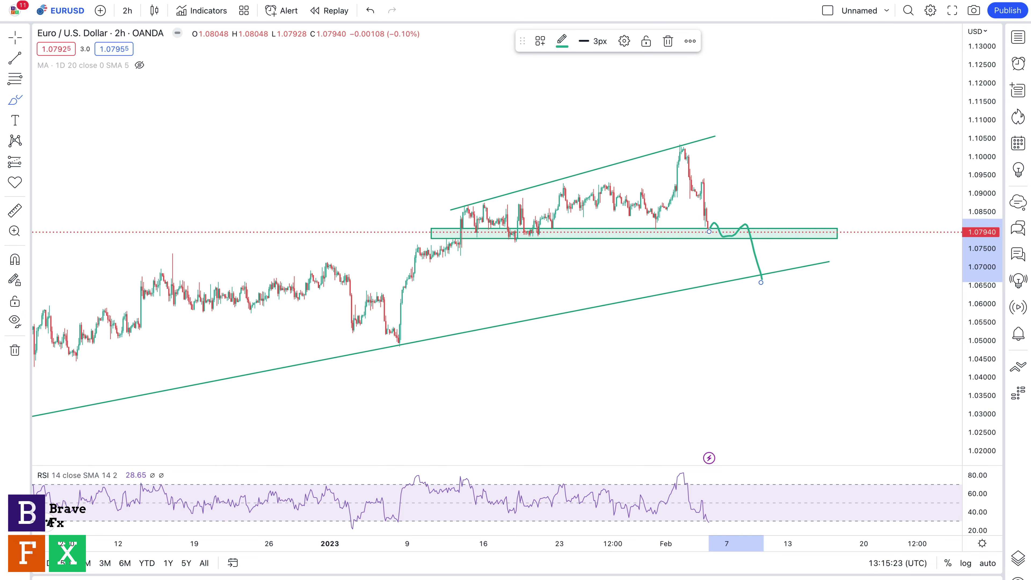
pyautogui.hotkey('ctrl', 'Tab')
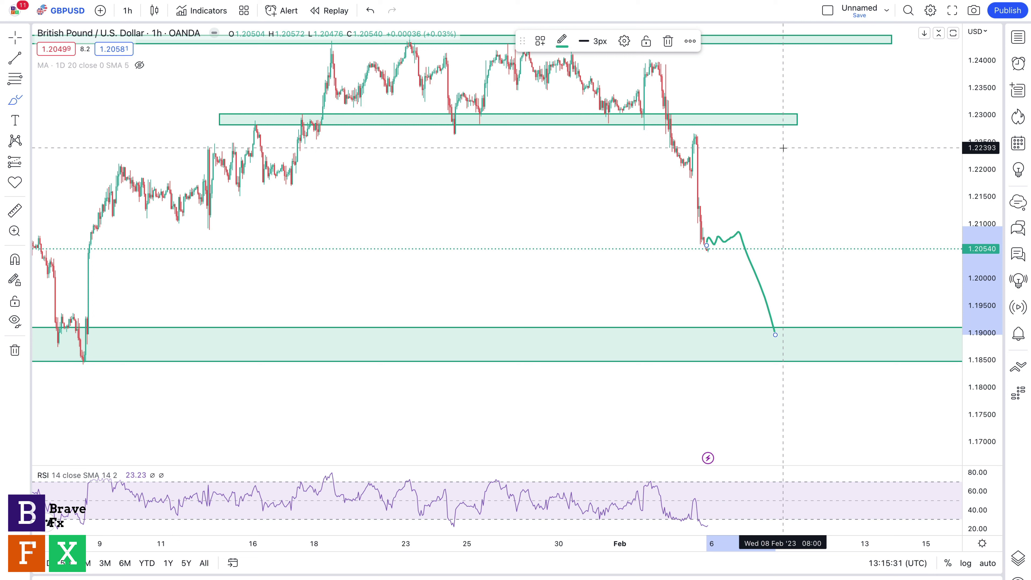
pyautogui.hotkey('ctrl', 'Tab')
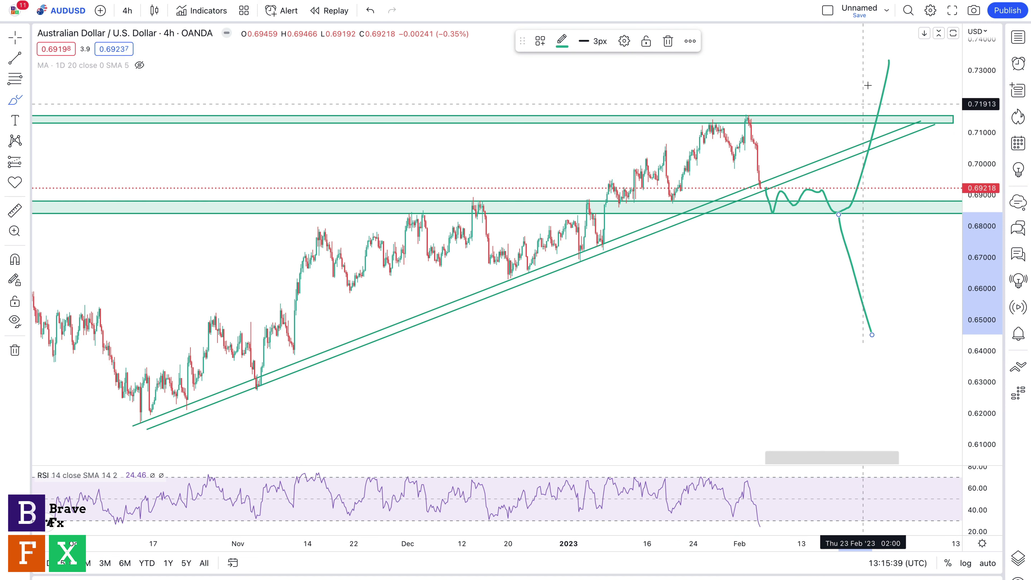
pyautogui.hotkey('ctrl', 'Tab')
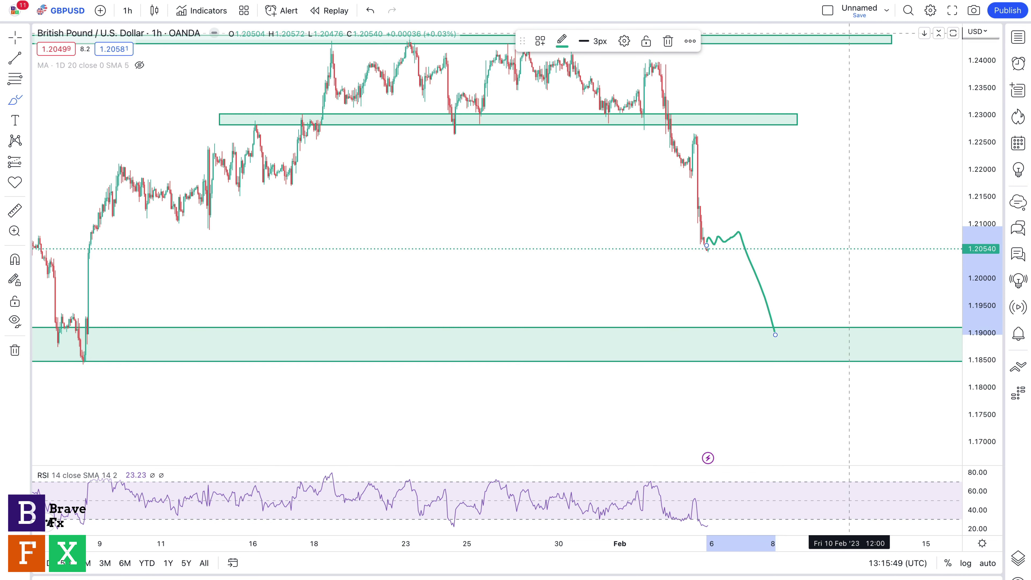
pyautogui.hotkey('ctrl', 'Tab')
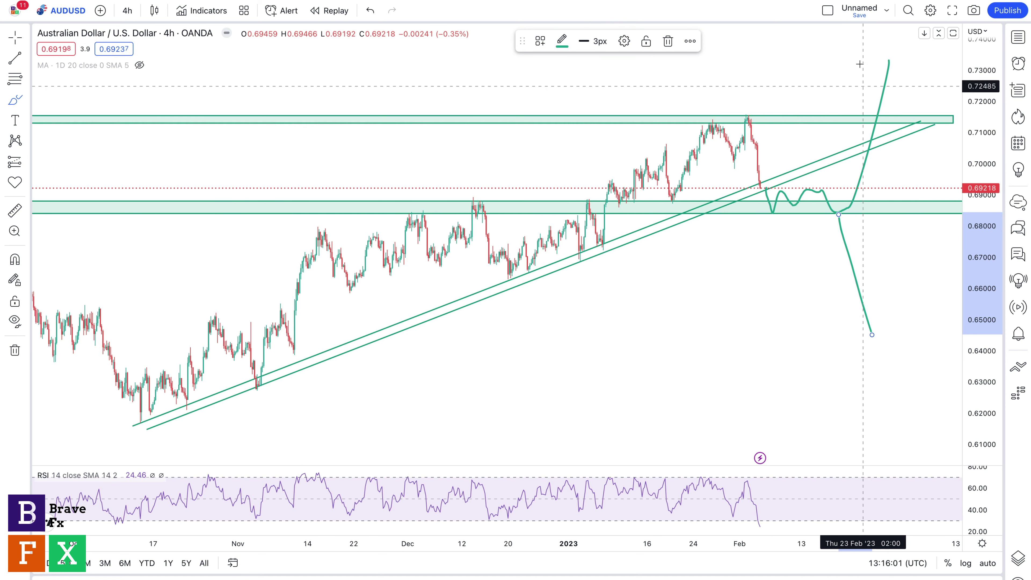
pyautogui.hotkey('ctrl', 'Tab')
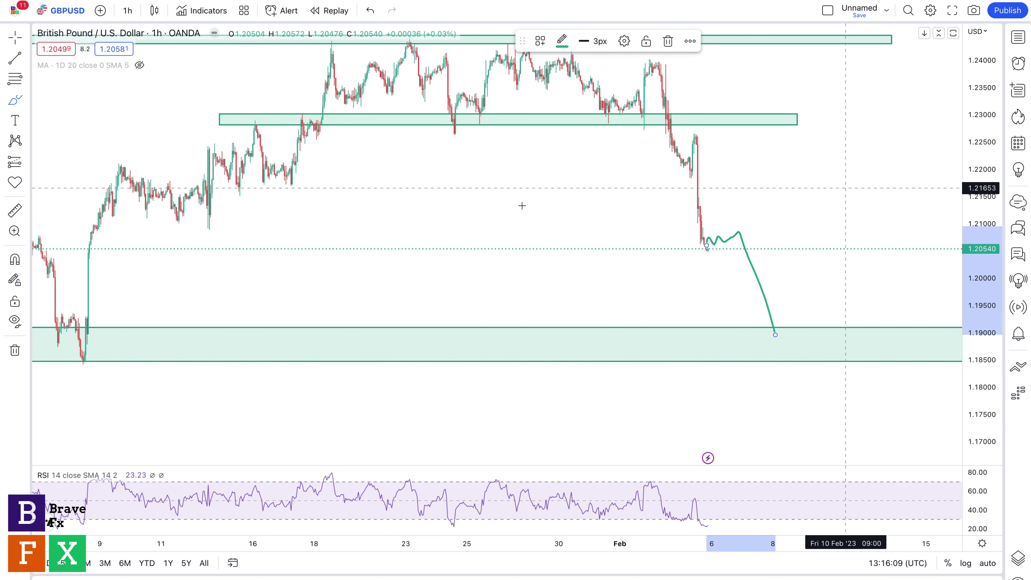
pyautogui.click(15, 42)
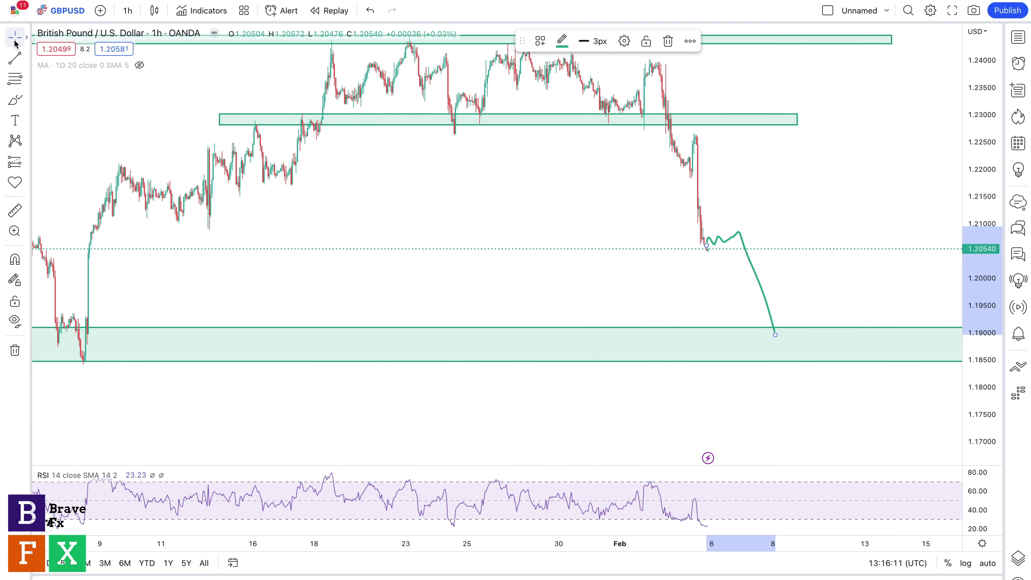